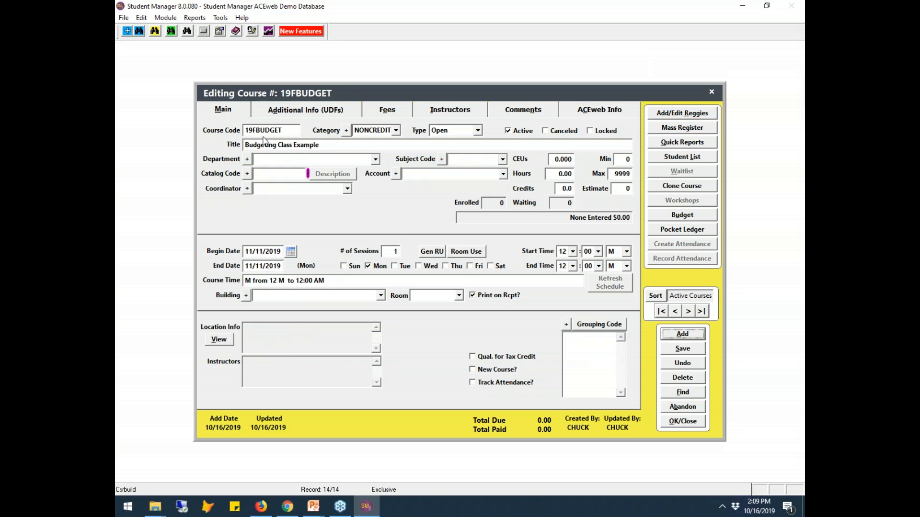
- Switch course 19FBUDGET's type to Pending and open its budget records
click(478, 131)
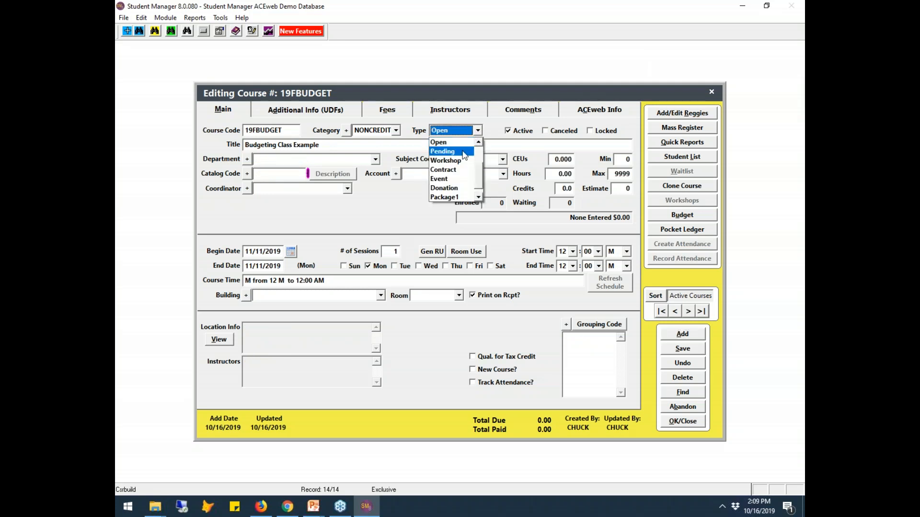
click(461, 152)
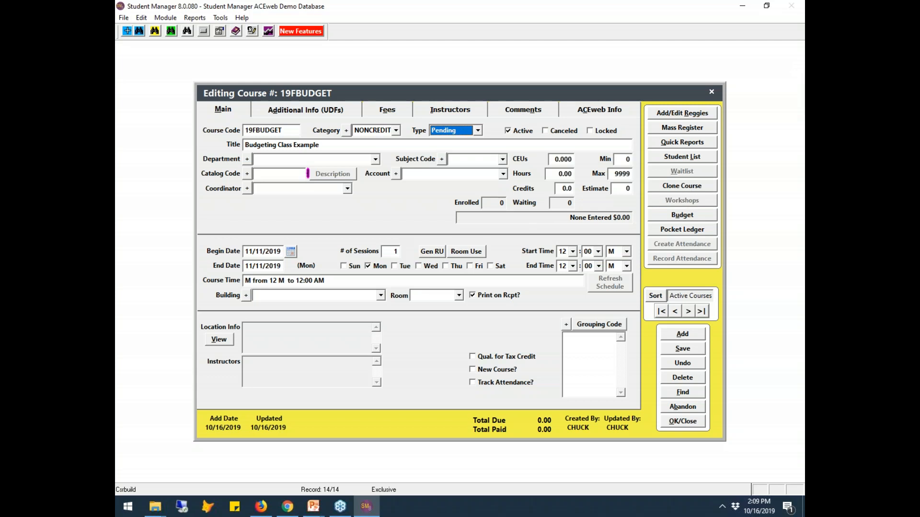
click(687, 218)
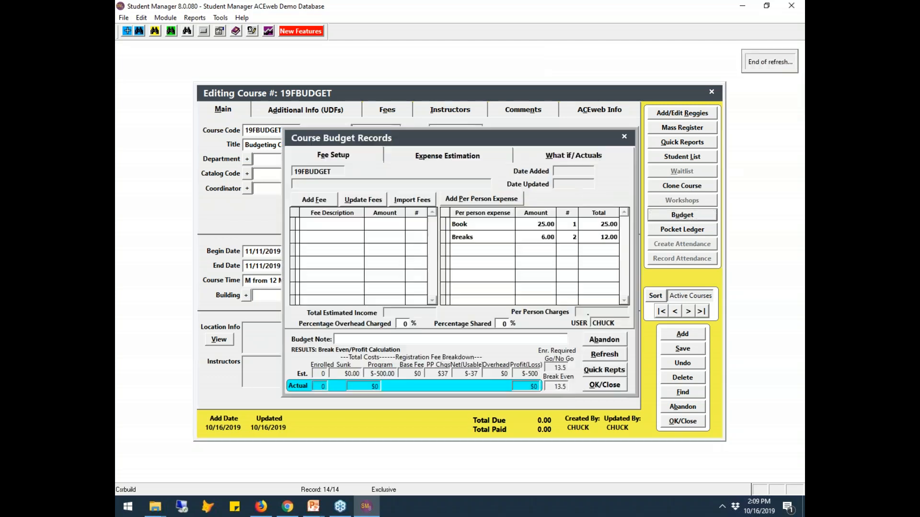
- Reposition the budget window and show Expense Estimation with the $500.00 Instructor cost
drag(537, 138, 535, 327)
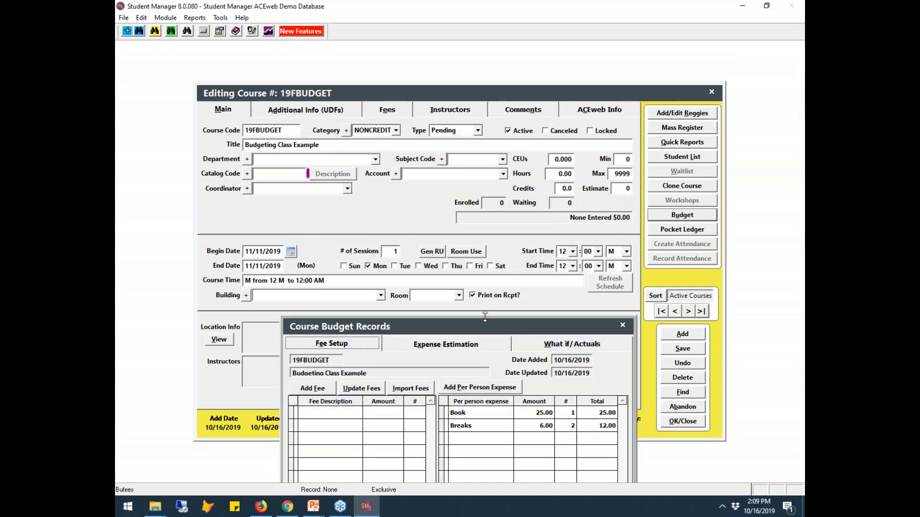
drag(489, 324, 508, 139)
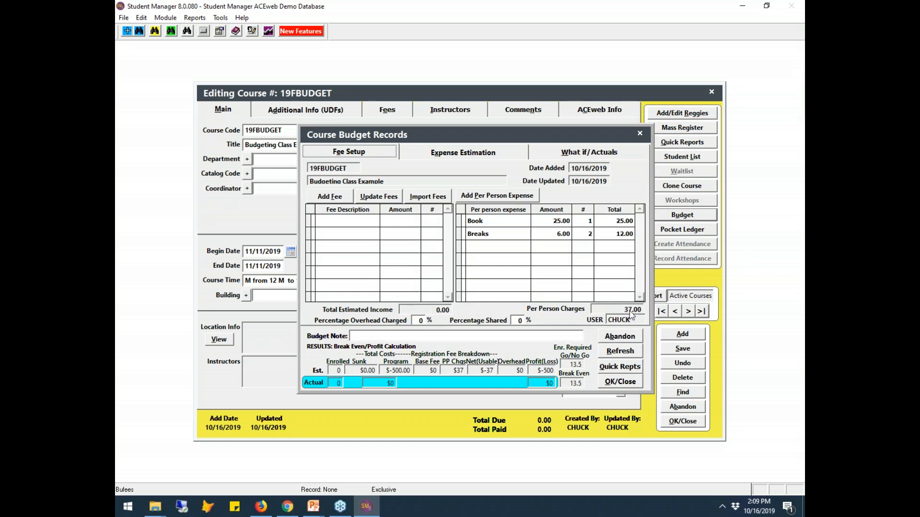
click(461, 154)
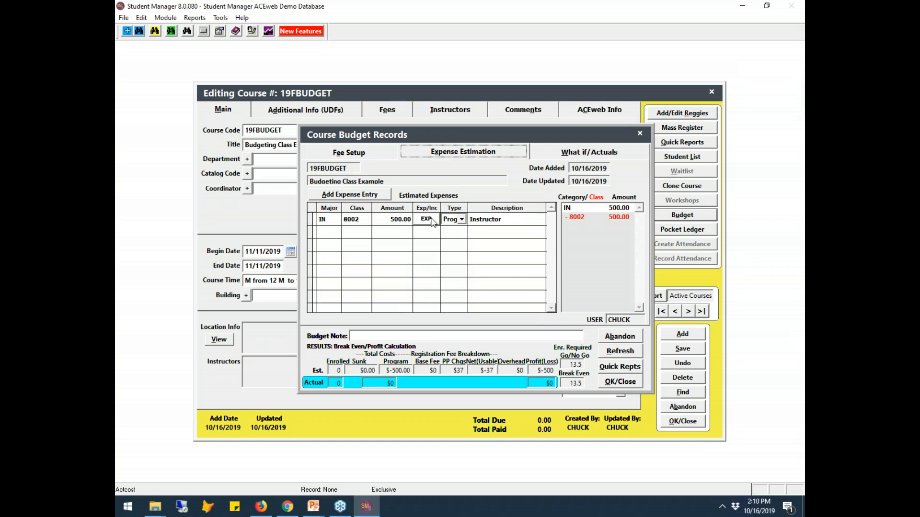
- Add a 75.00 sunk Marketing expense, class 2001 Advertising - Printing, then switch to the slides
click(369, 196)
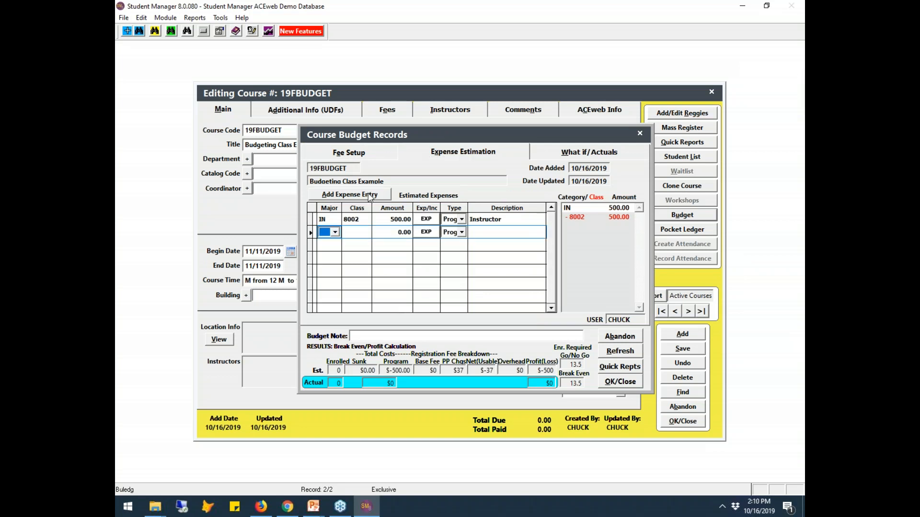
click(335, 232)
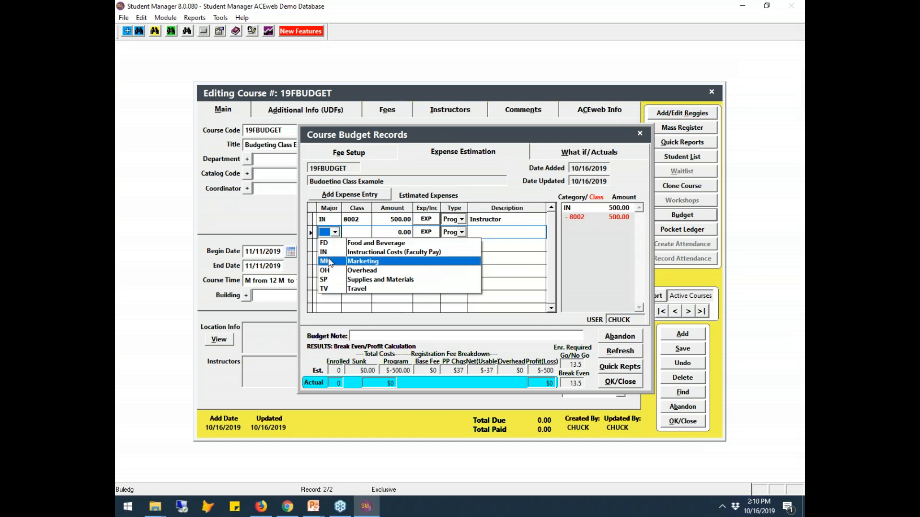
click(330, 262)
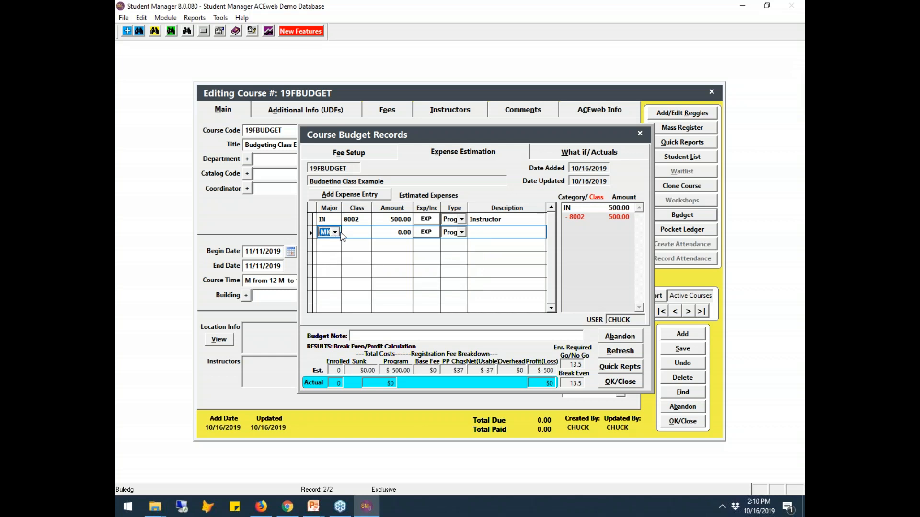
click(360, 231)
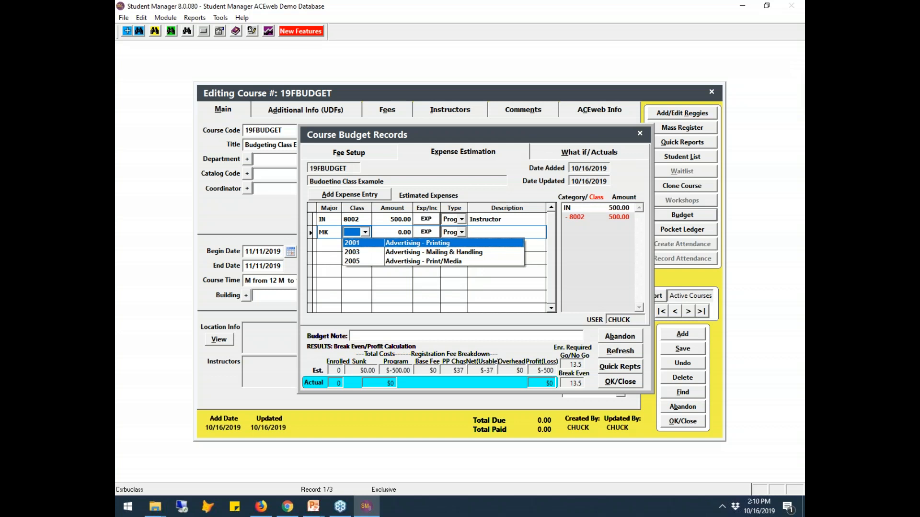
click(359, 243)
key(Tab)
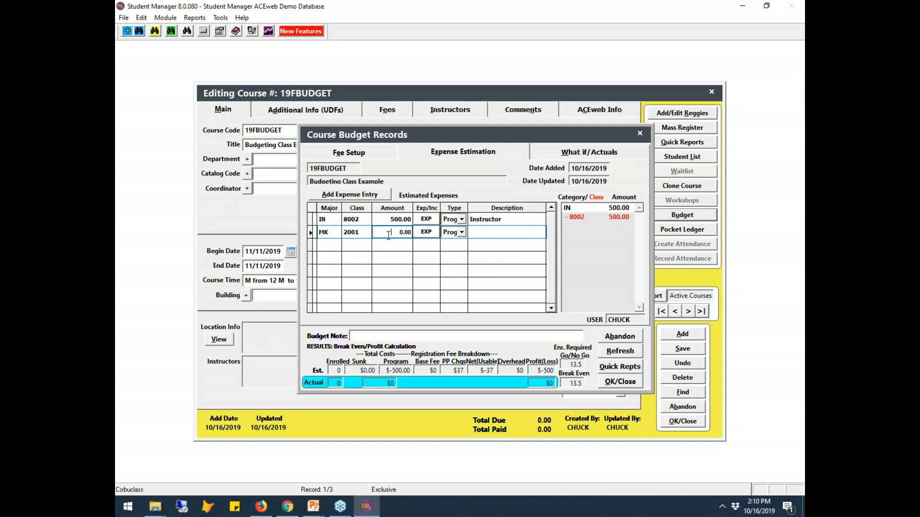
text(75 .)
key(Tab)
click(462, 237)
click(463, 237)
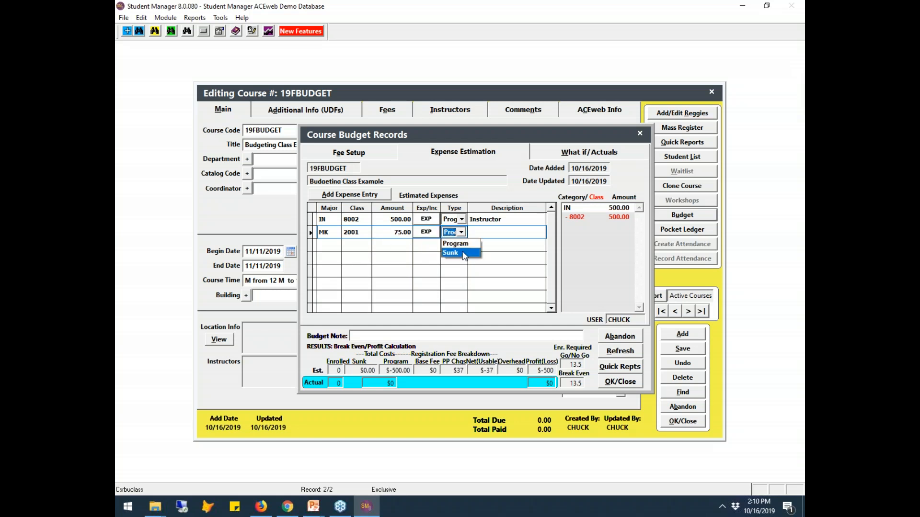
click(464, 254)
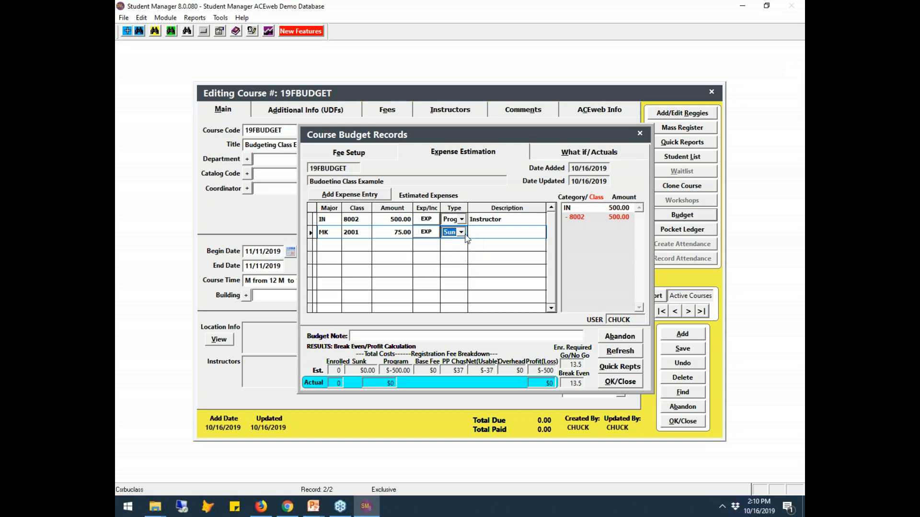
key(alt)
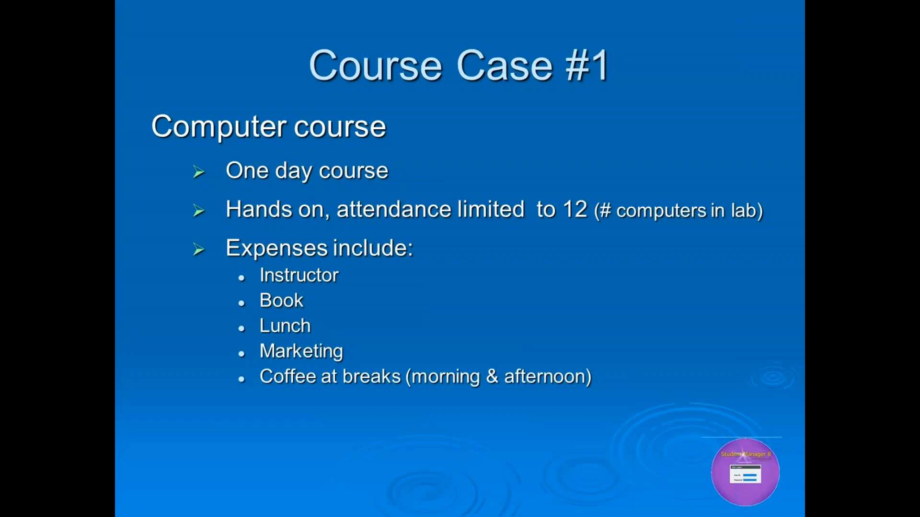
- Advance the slideshow to the Sunk vs. Program Costs slide
key(Right)
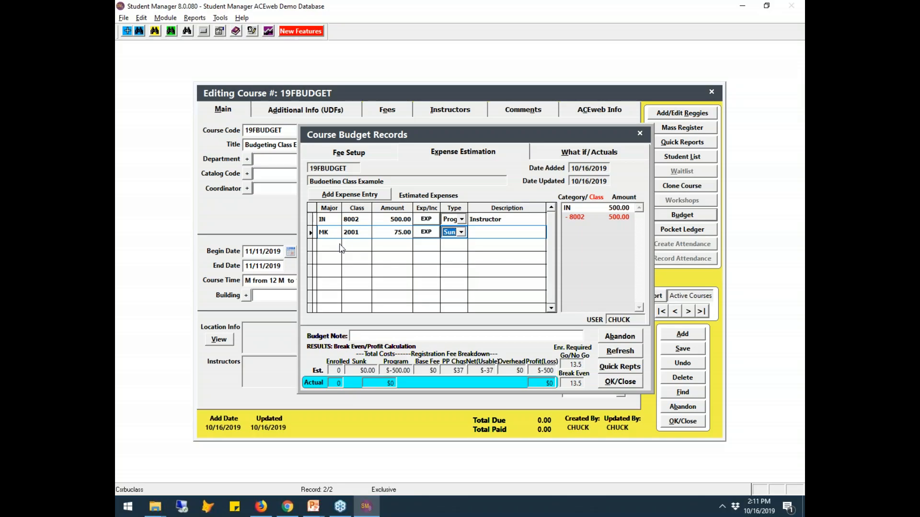
- Add a 60.00 sunk Marketing expense under class 2003, Advertising - Mailing & Handling
click(350, 196)
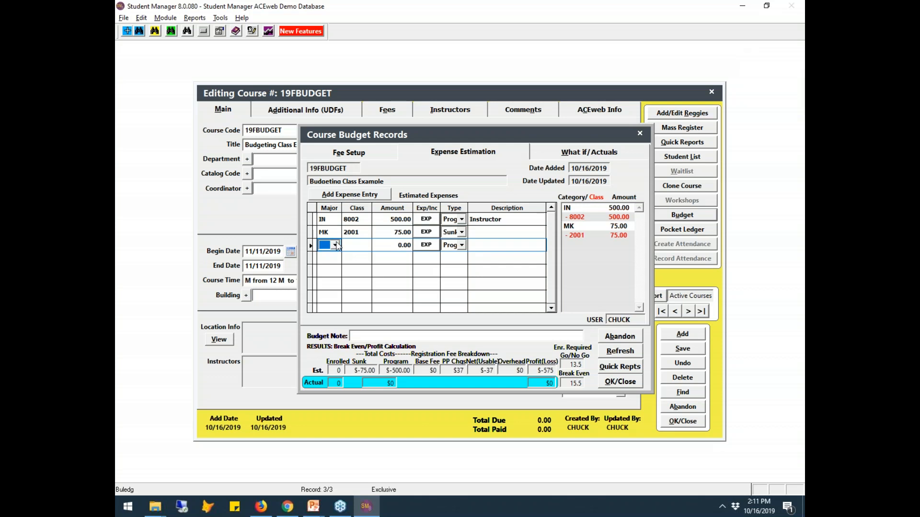
click(335, 245)
click(337, 275)
click(362, 246)
click(373, 266)
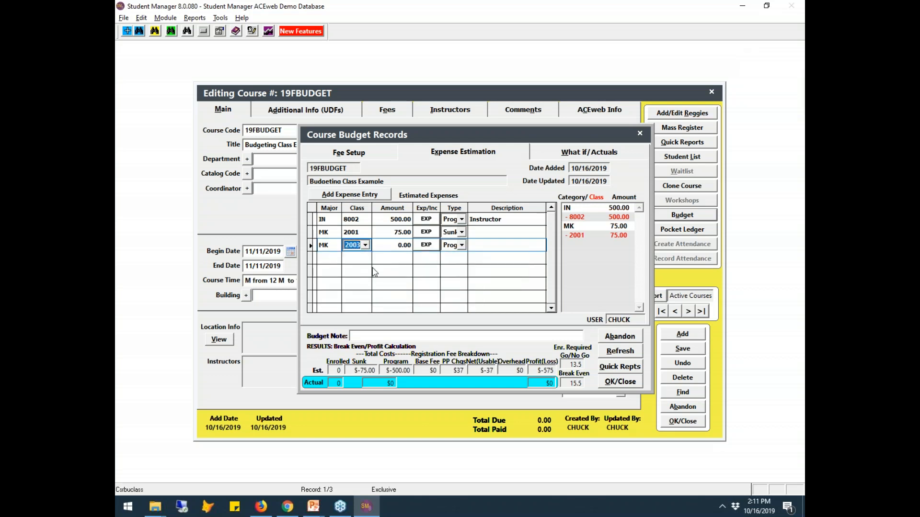
click(389, 246)
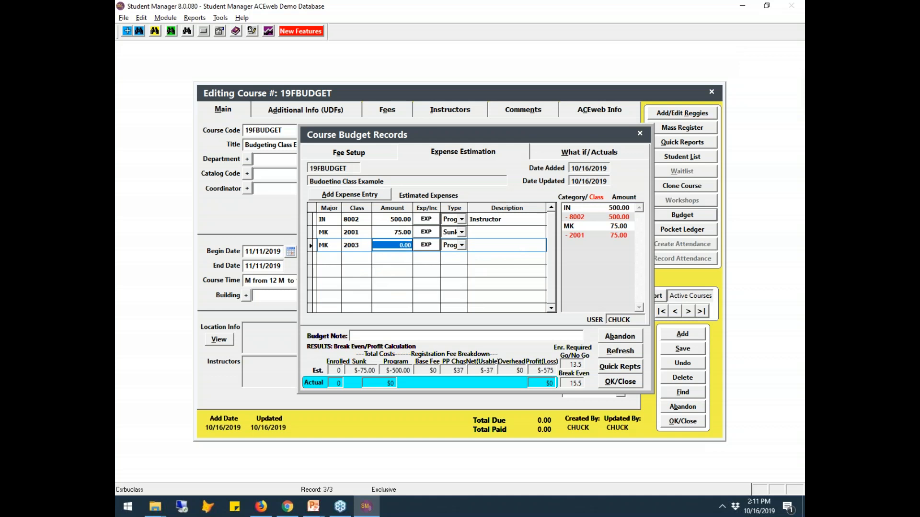
text(60)
click(463, 250)
click(461, 246)
click(453, 264)
- Describe the 75.00 expense as Brochure and the 60.00 expense as Mailing
click(483, 236)
text(B)
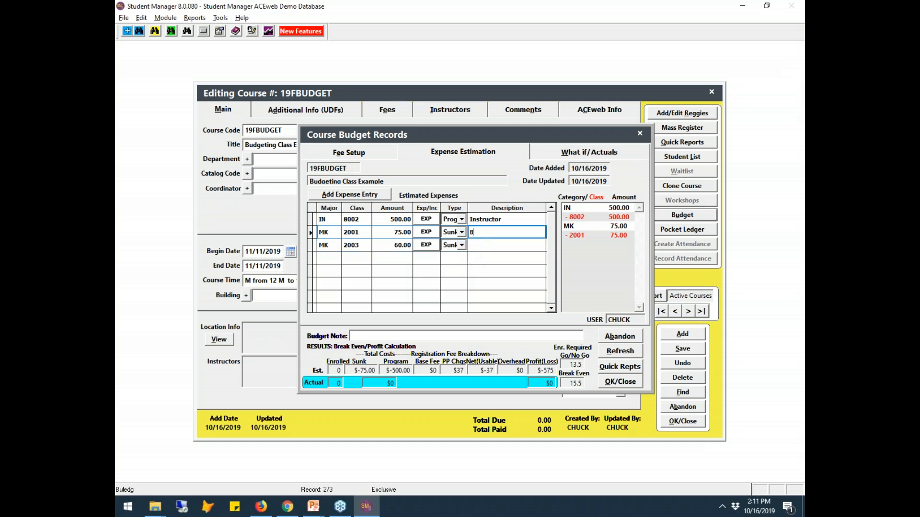
text(rochure)
key(Down)
text(Mai)
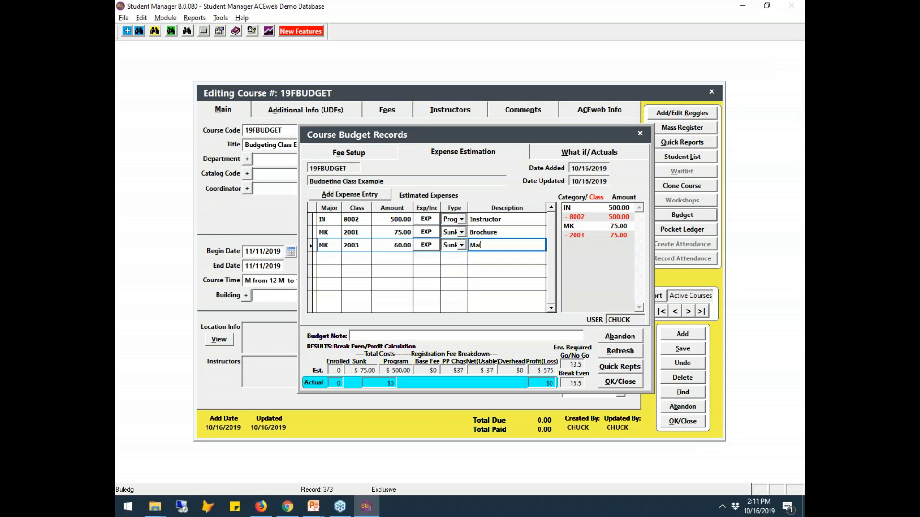
text(ling)
- Add a 250.00 sunk Marketing expense, class 2005 Print/Media, described as tv/banner
click(345, 195)
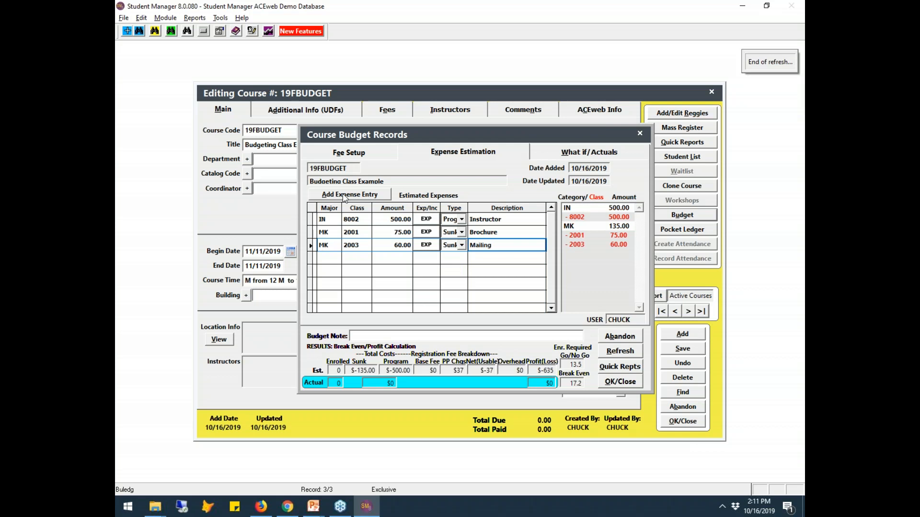
click(336, 260)
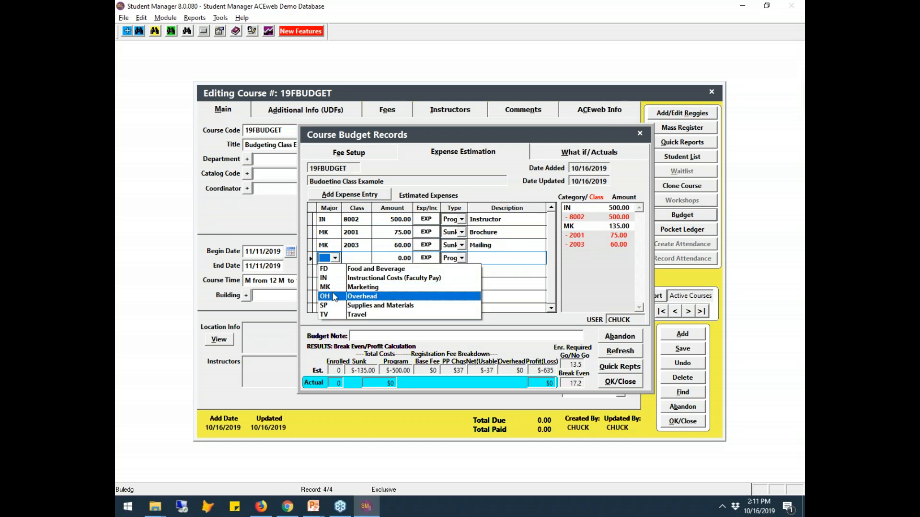
click(334, 287)
click(360, 262)
click(376, 288)
click(391, 260)
double_click(390, 260)
text(250)
key(Tab)
click(461, 259)
click(452, 279)
key(Tab)
text(tv)
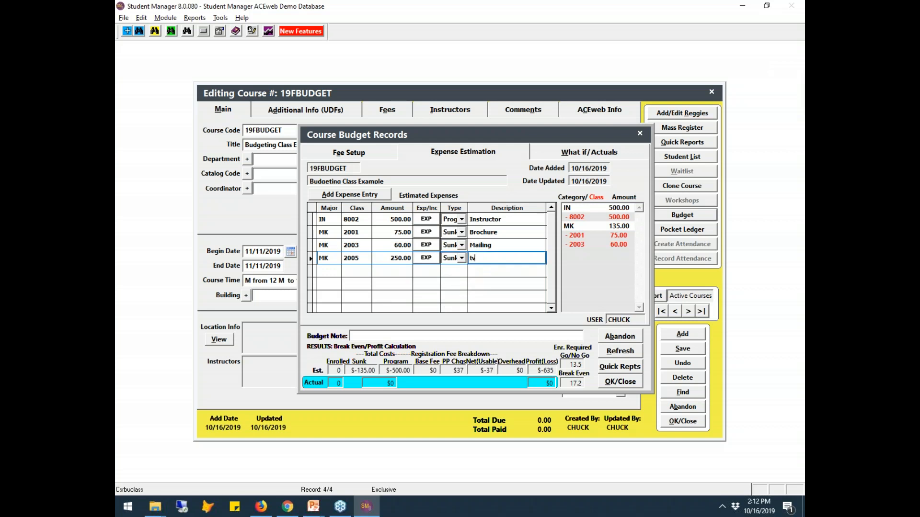
text(/banner)
click(461, 153)
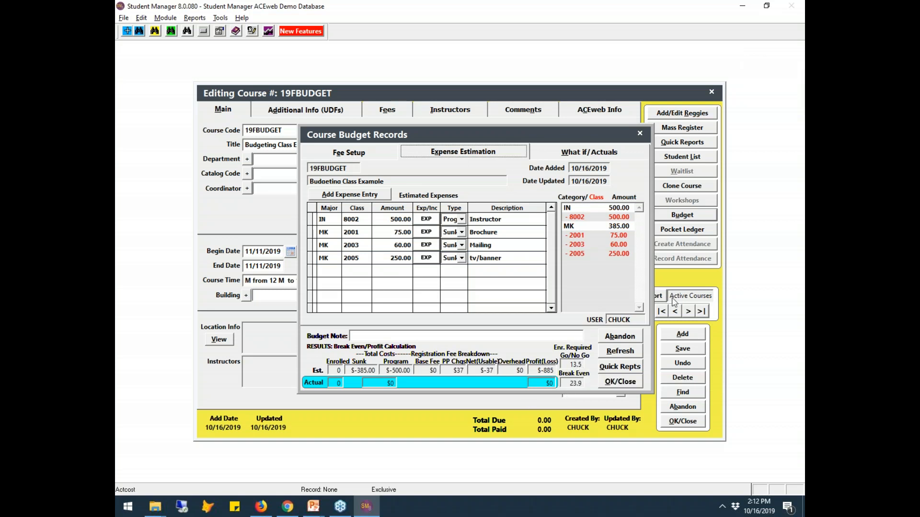
- Add a Registration Fee line of 295.00 in Fee Setup, cutting break-even to 3.4
click(359, 153)
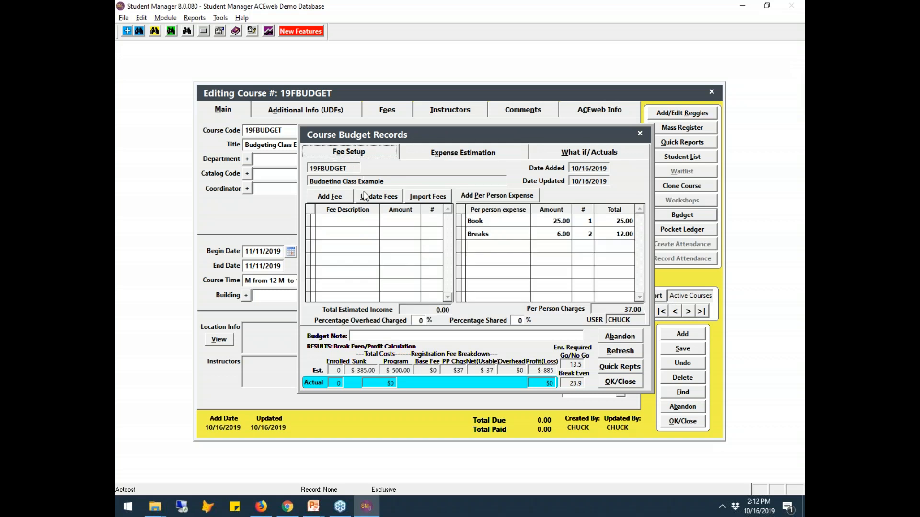
click(330, 196)
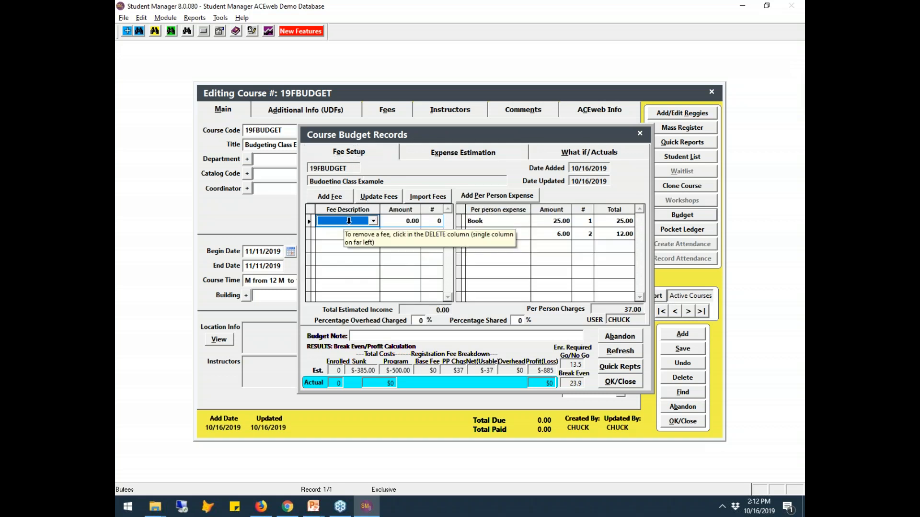
click(343, 222)
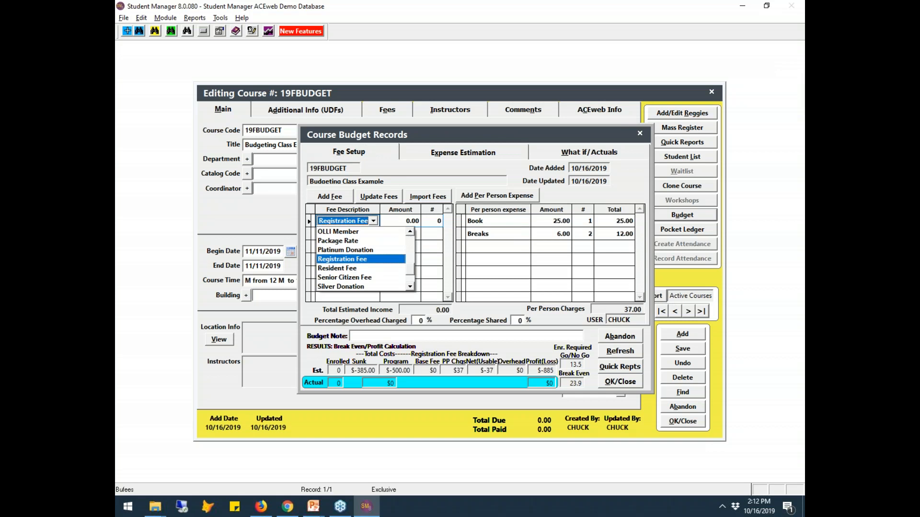
click(360, 258)
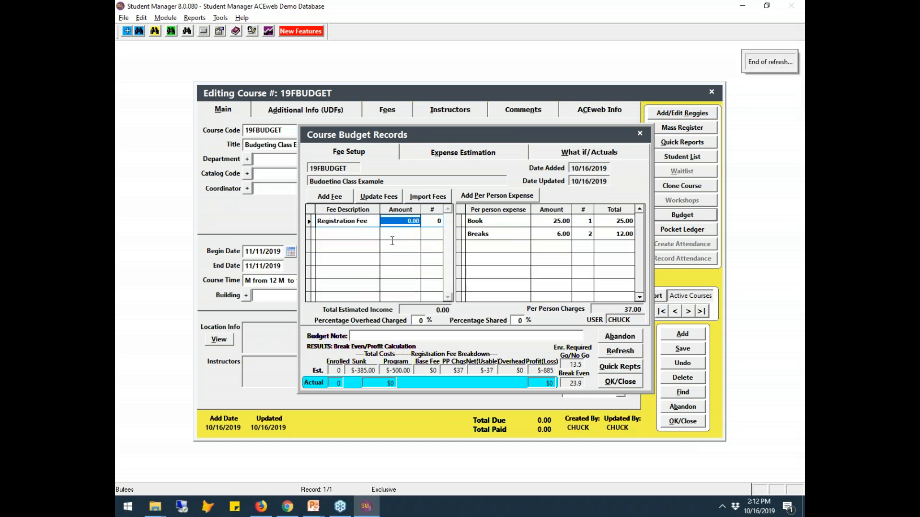
click(396, 221)
text(295 .)
key(Tab)
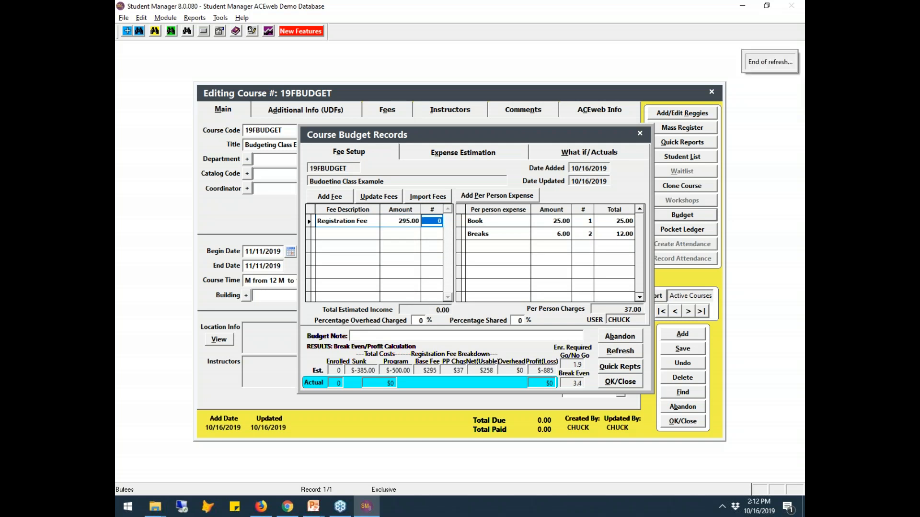
click(463, 152)
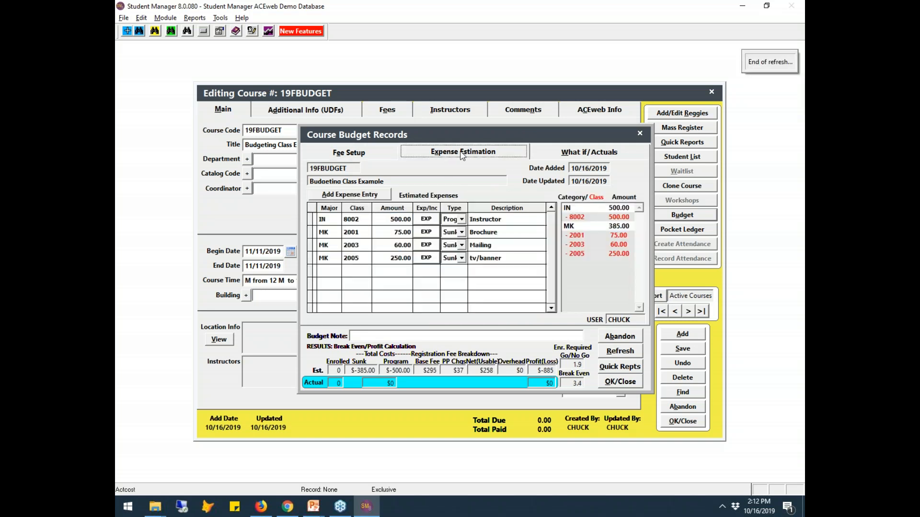
- Recalculate the budget and compare Fee Setup with Expense Estimation, checking the Break Even figures
click(362, 154)
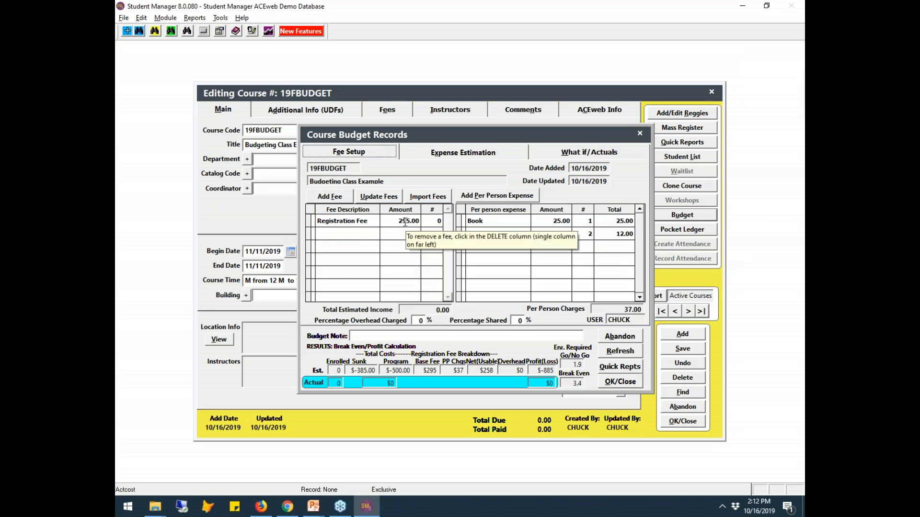
click(623, 352)
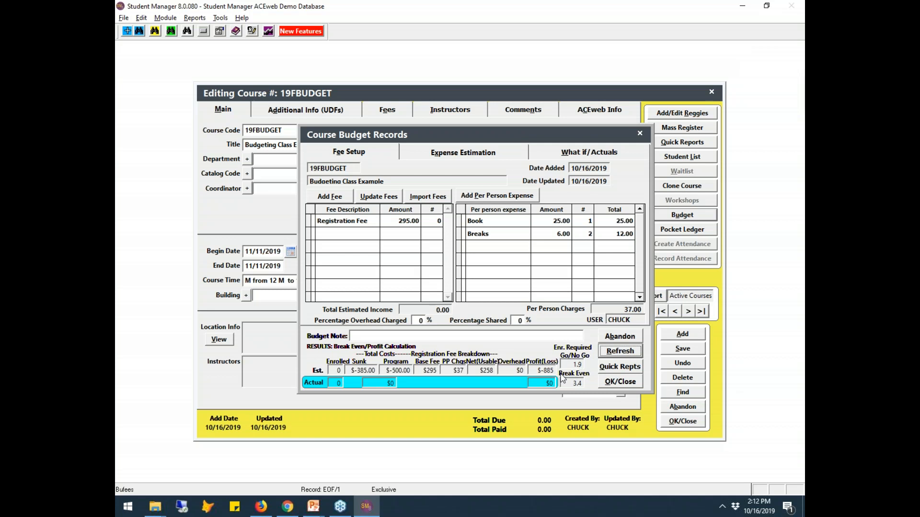
click(468, 159)
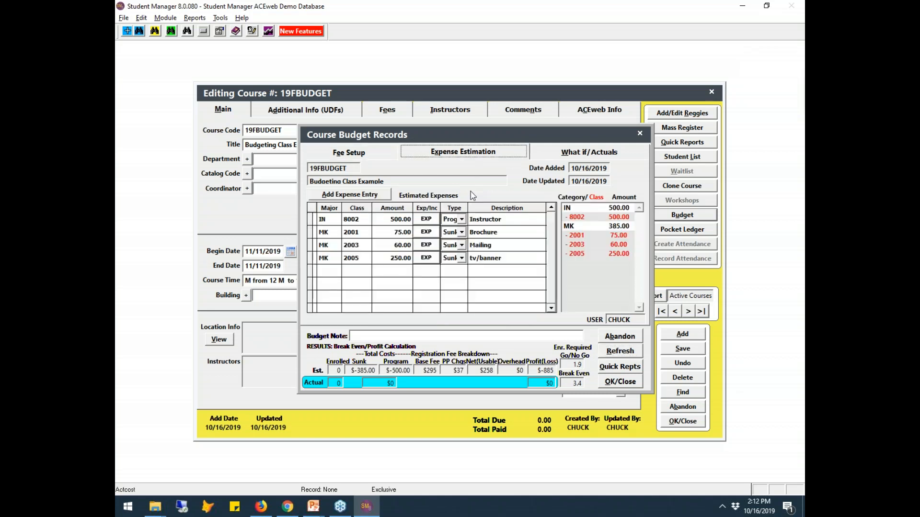
click(349, 158)
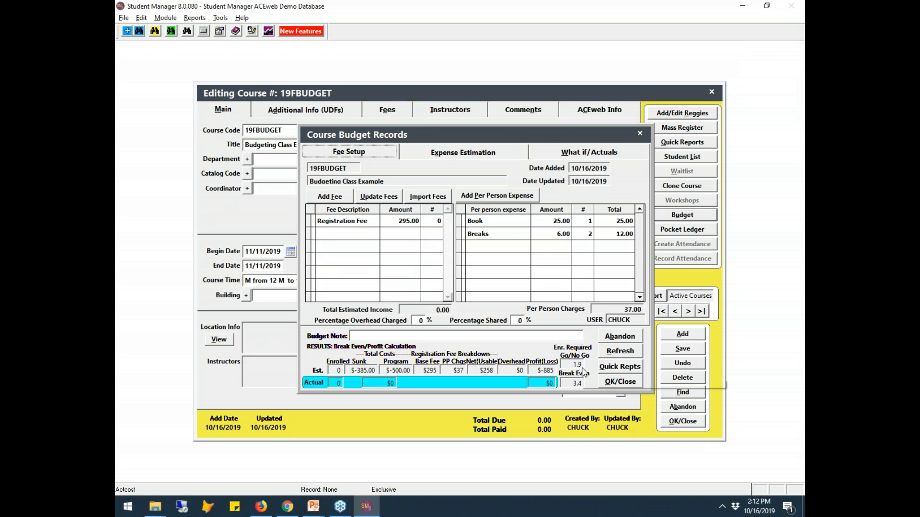
mouse_move(583, 371)
click(511, 156)
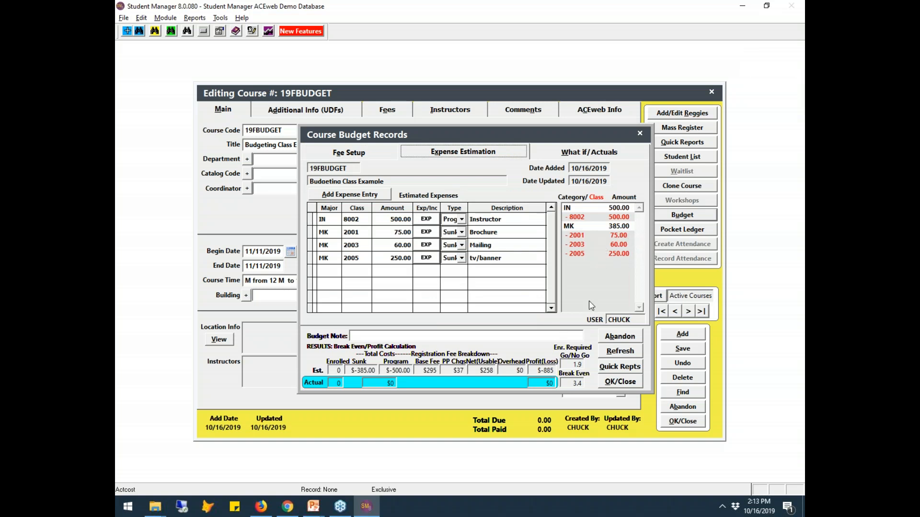
mouse_move(577, 367)
mouse_move(577, 387)
click(355, 153)
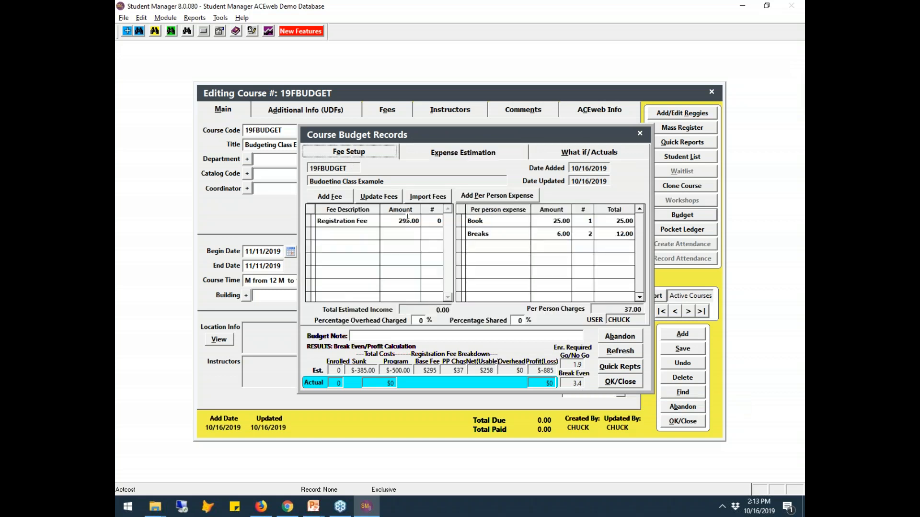
mouse_move(580, 387)
- Check the what-if Enrolled value, then return to Fee Setup
click(492, 157)
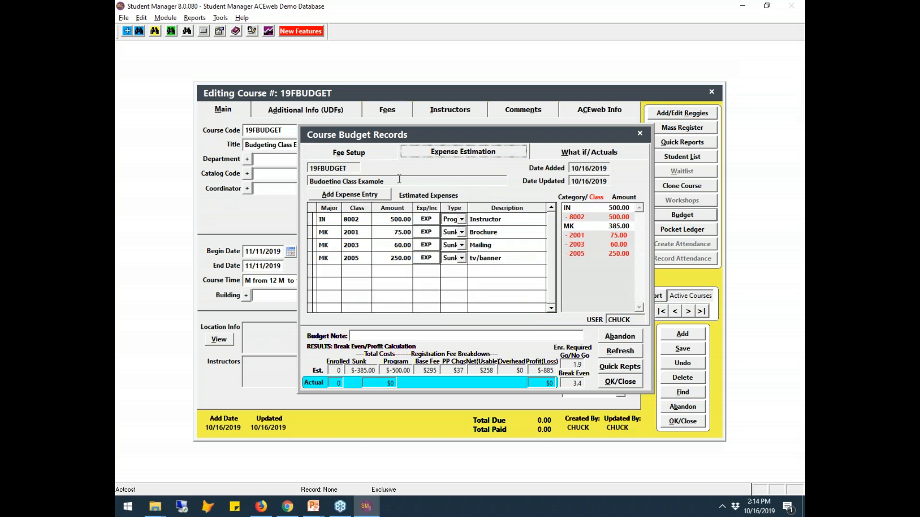
click(346, 157)
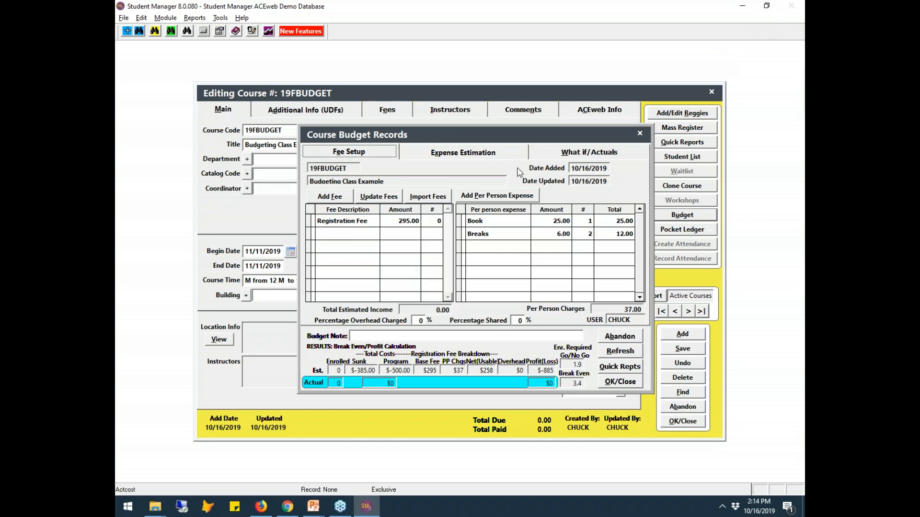
click(547, 156)
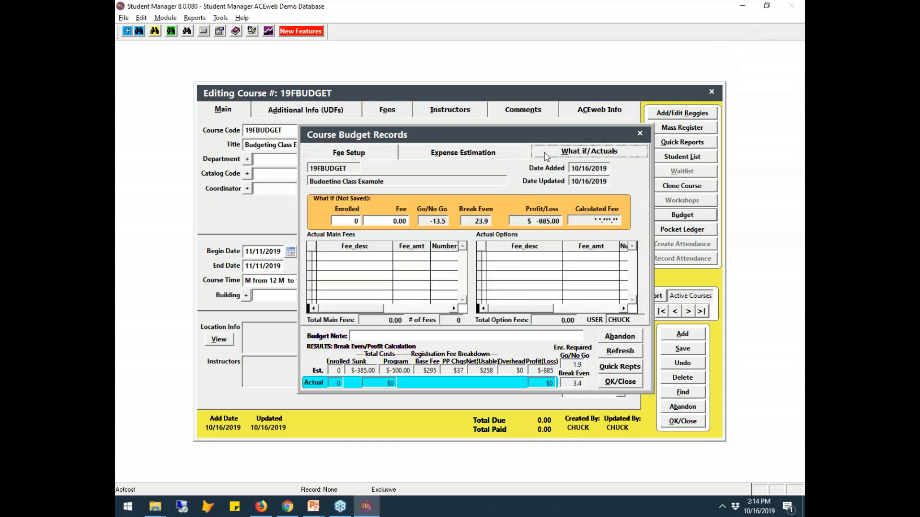
click(341, 221)
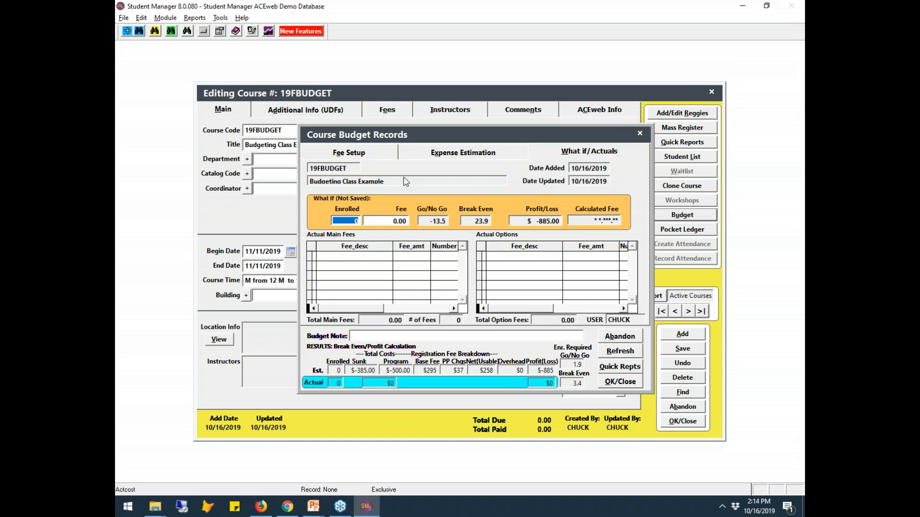
click(374, 157)
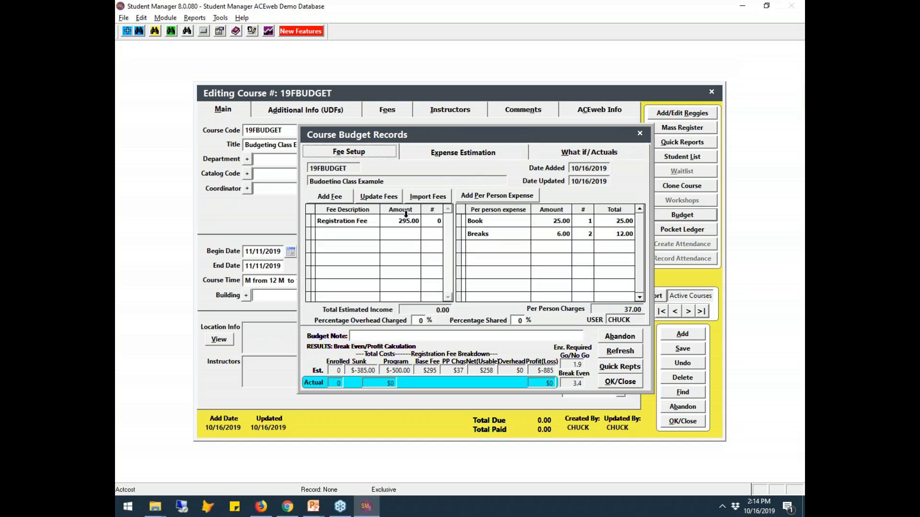
- Set the Registration Fee count to 10 for 2950.00 total estimated income
click(426, 221)
text(12)
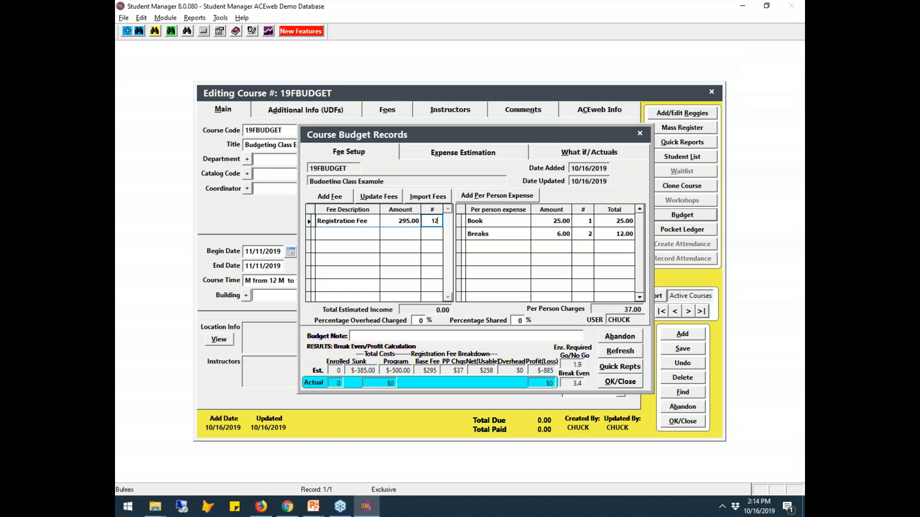
key(BackSpace)
text(0)
key(Tab)
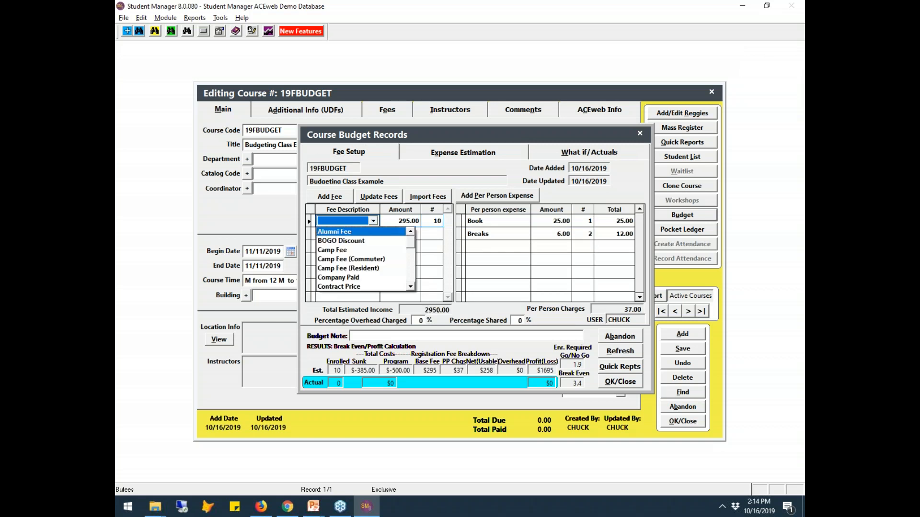
click(528, 149)
mouse_move(582, 382)
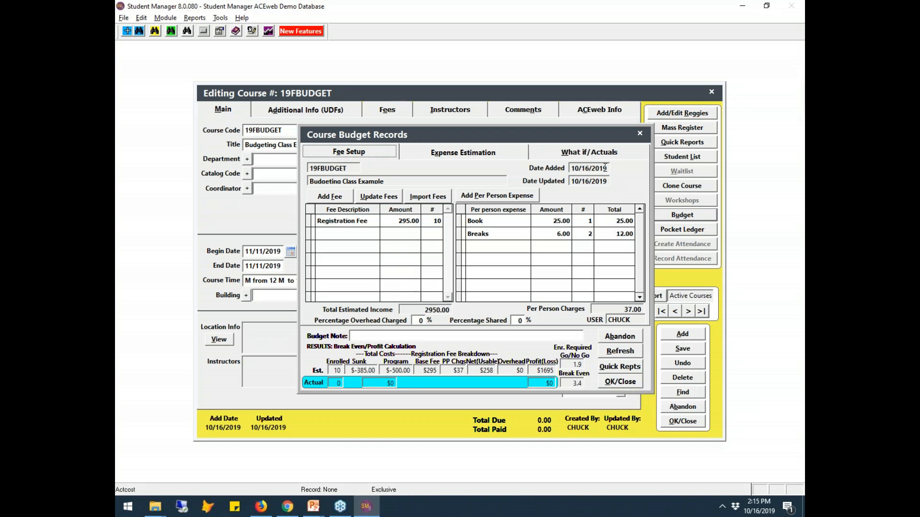
- Refresh the What if/Actuals figures: 10 enrolled at 295.00, $1695.00 profit, $125.50 calculated fee
click(552, 158)
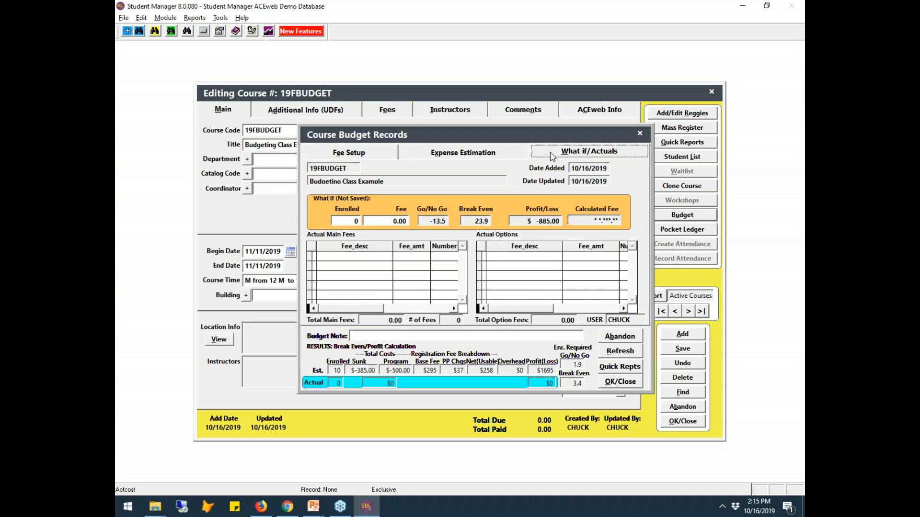
click(620, 351)
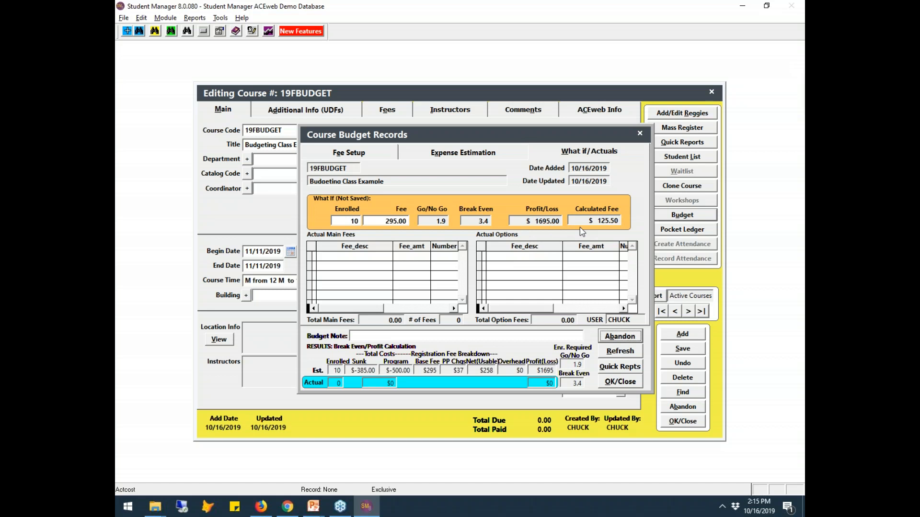
mouse_move(608, 225)
- Try a 195.00 what-if fee and recalculate, giving break-even 5.6 and $695.00 profit
mouse_move(598, 224)
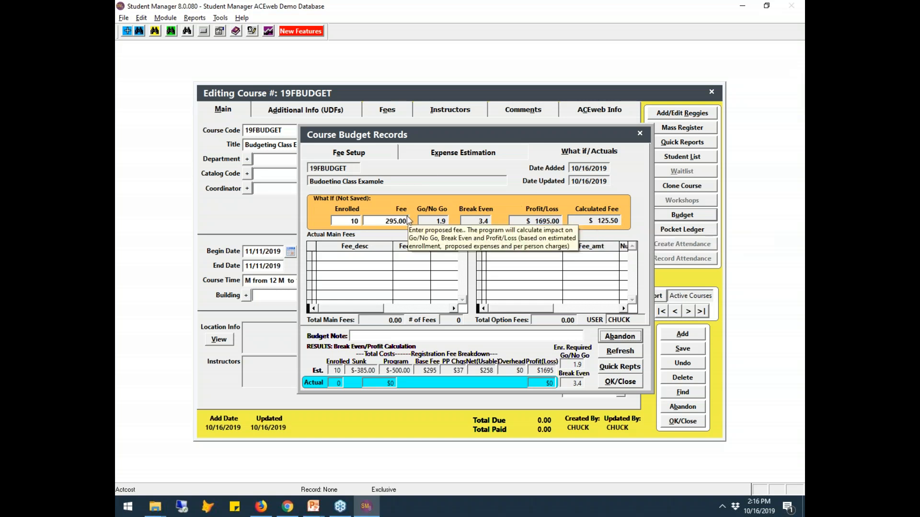
drag(365, 221, 413, 225)
text(195)
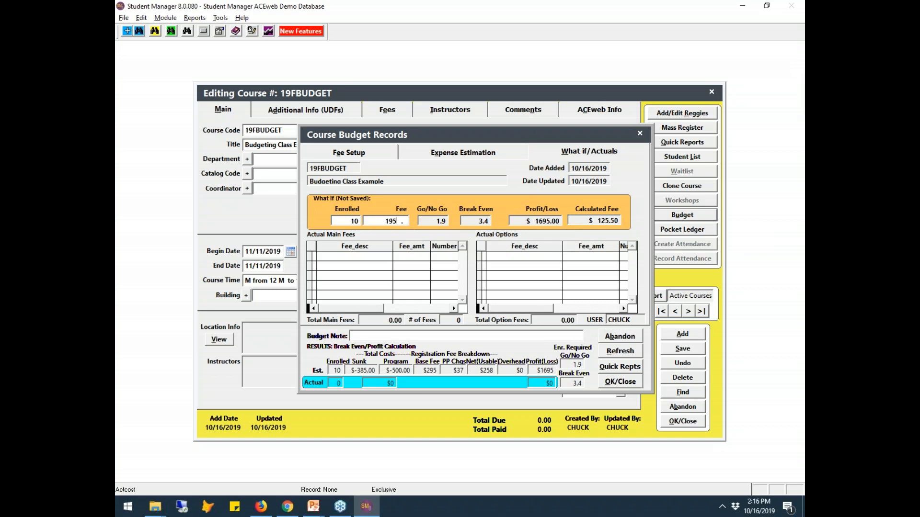
key(Tab)
click(628, 353)
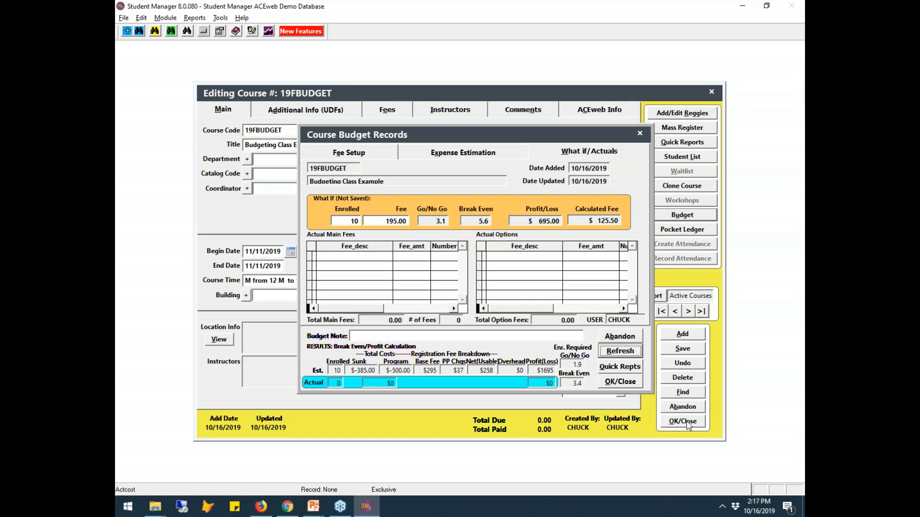
- Close the current budget records, browse the adjacent course records, and dismiss the missing-information warning
click(630, 383)
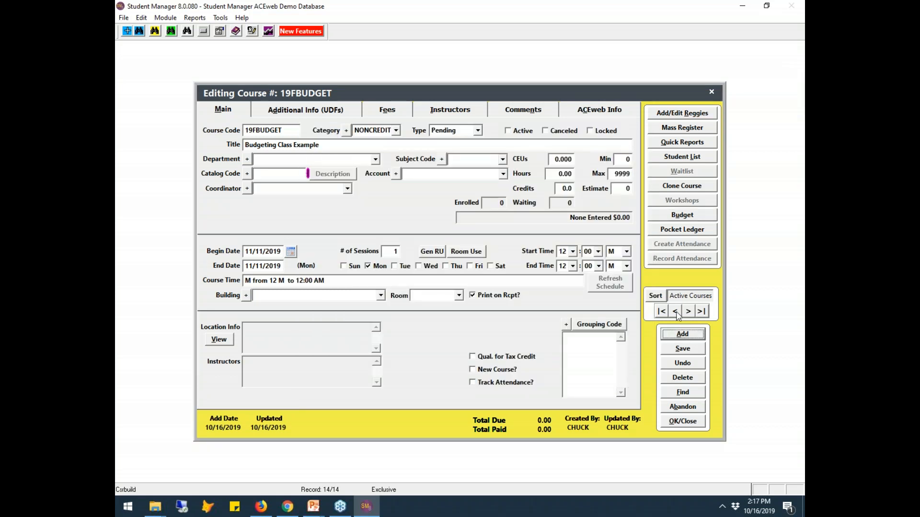
click(689, 312)
click(688, 312)
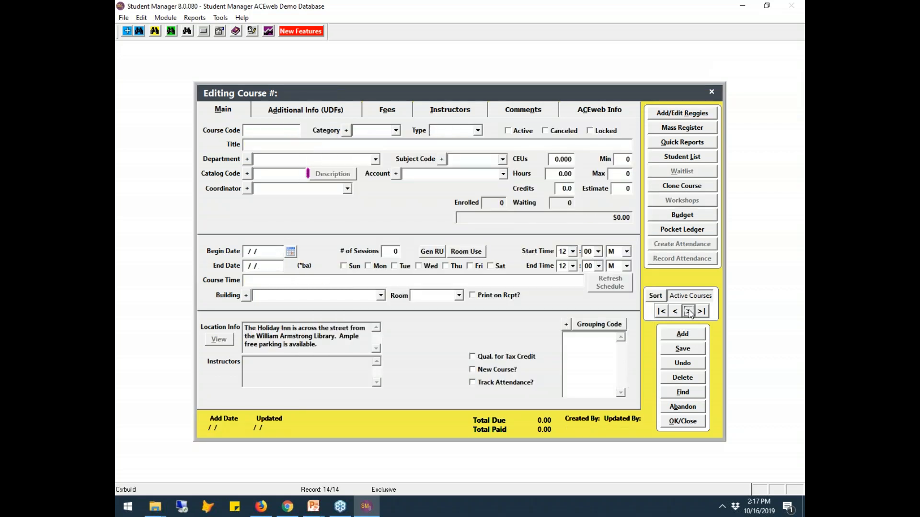
click(675, 312)
click(543, 290)
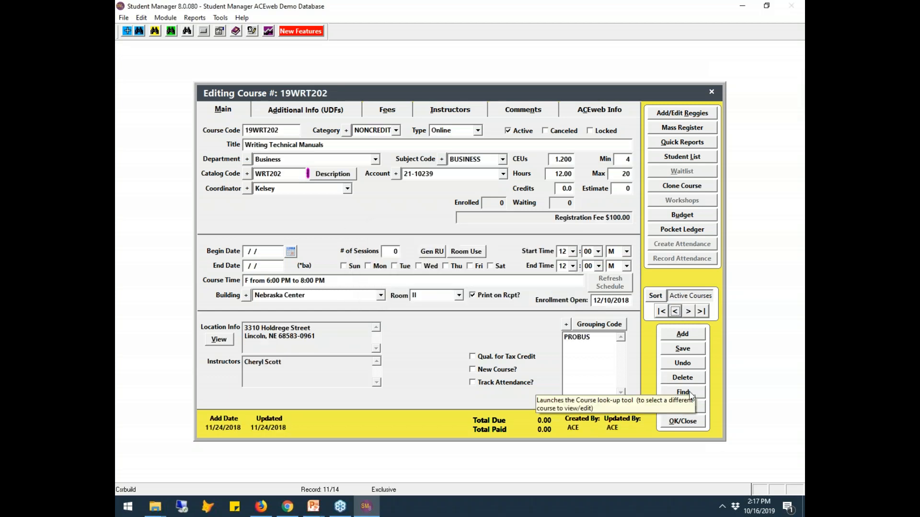
- Search the course list for 19fb and open the budget records of 19FBUDGETB
click(684, 392)
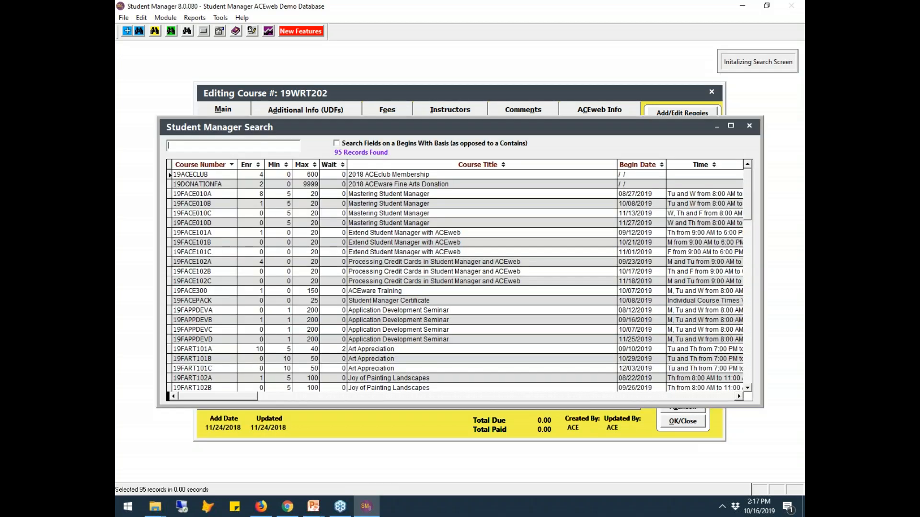
text(19fc)
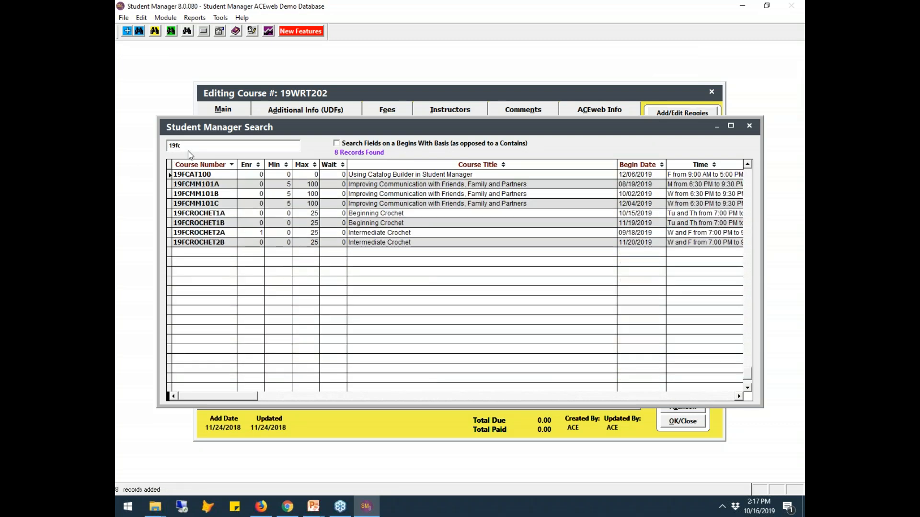
drag(190, 149, 120, 106)
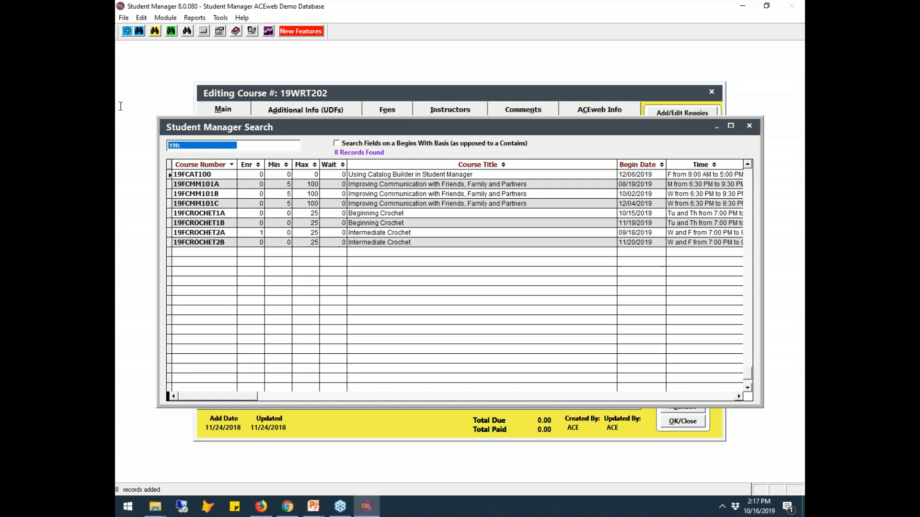
text(19fb)
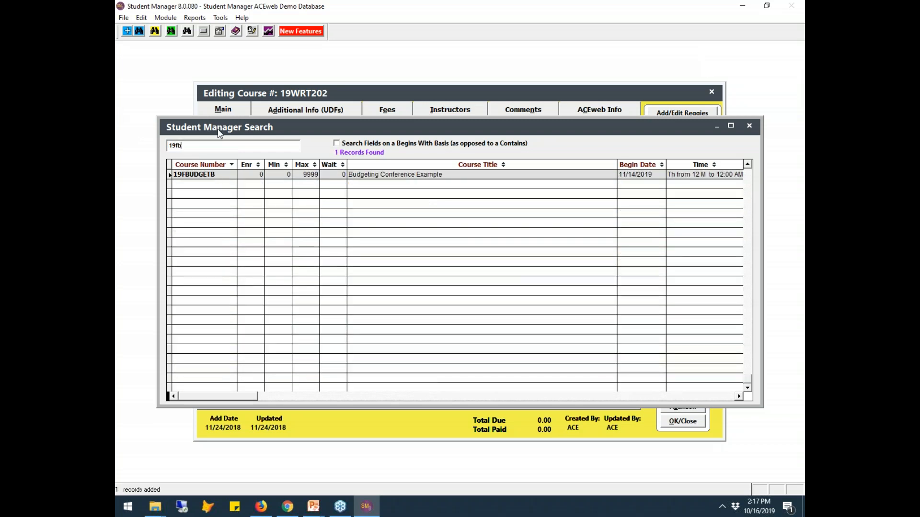
double_click(230, 175)
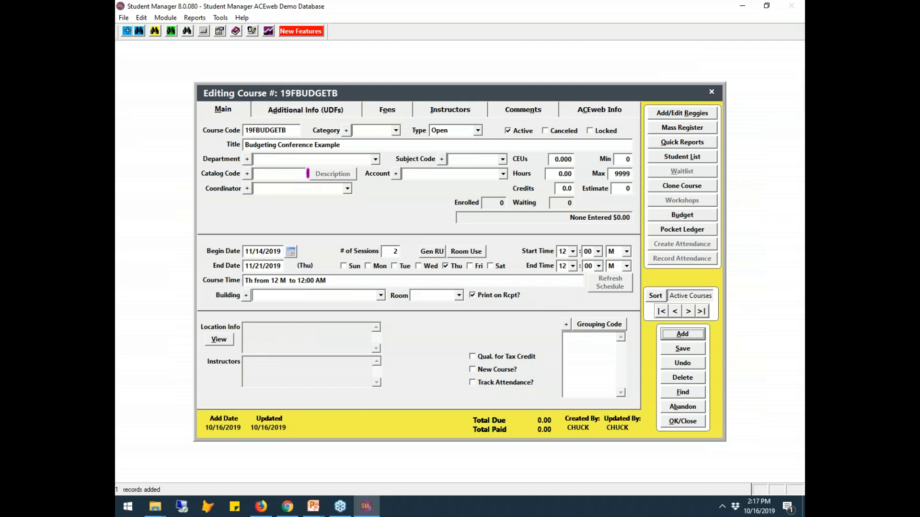
click(694, 218)
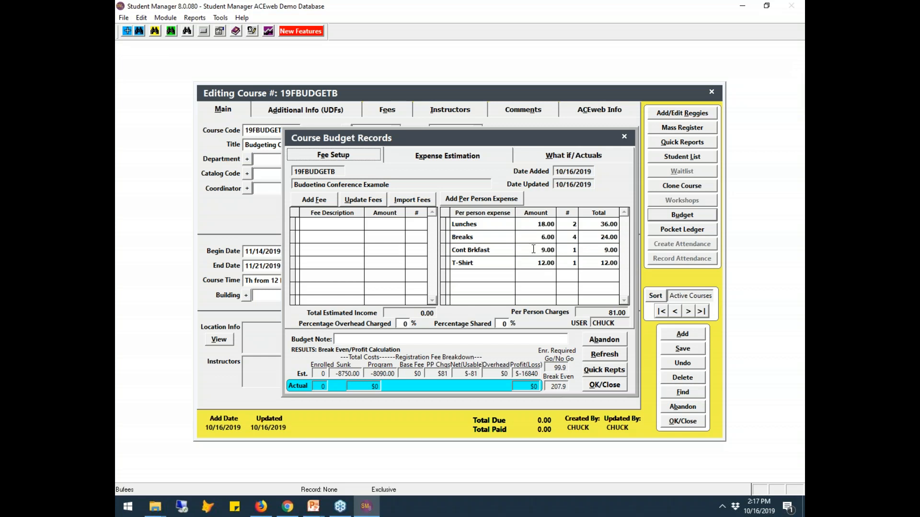
click(323, 509)
click(335, 488)
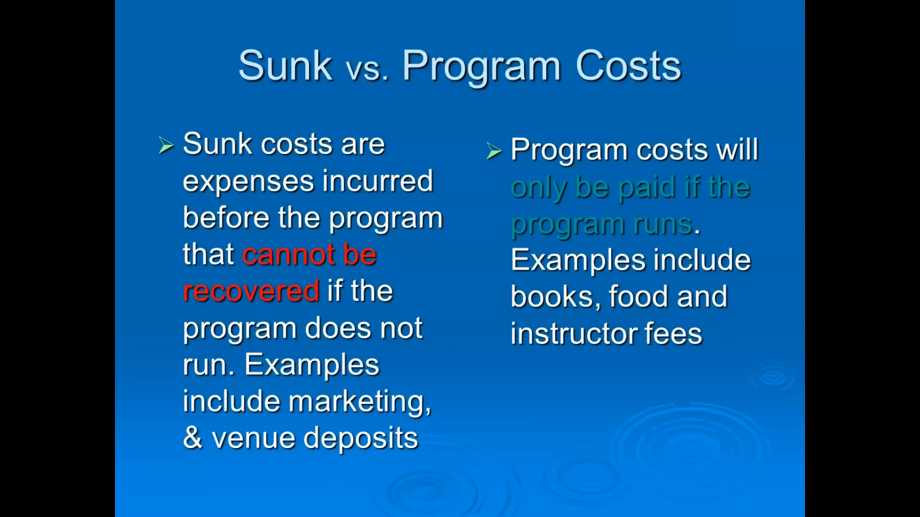
key(Right)
key(Right)
key(Right)
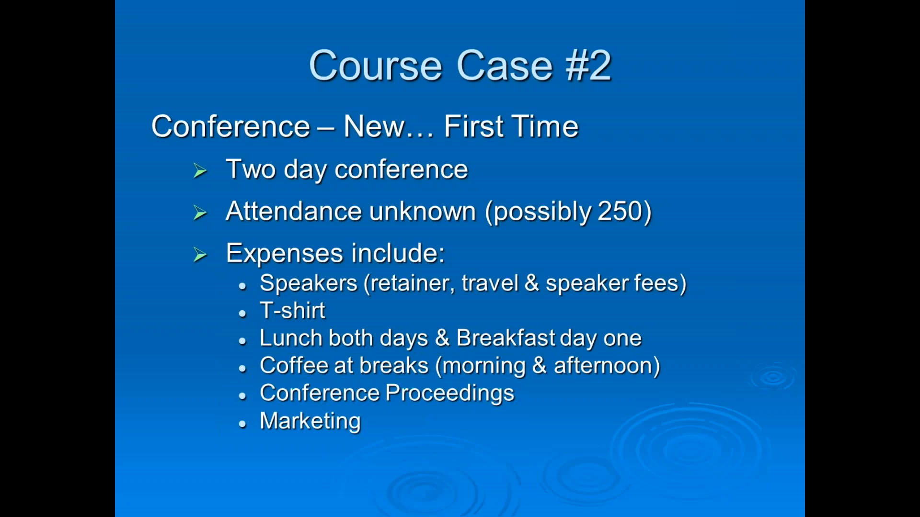
key(alt+Tab)
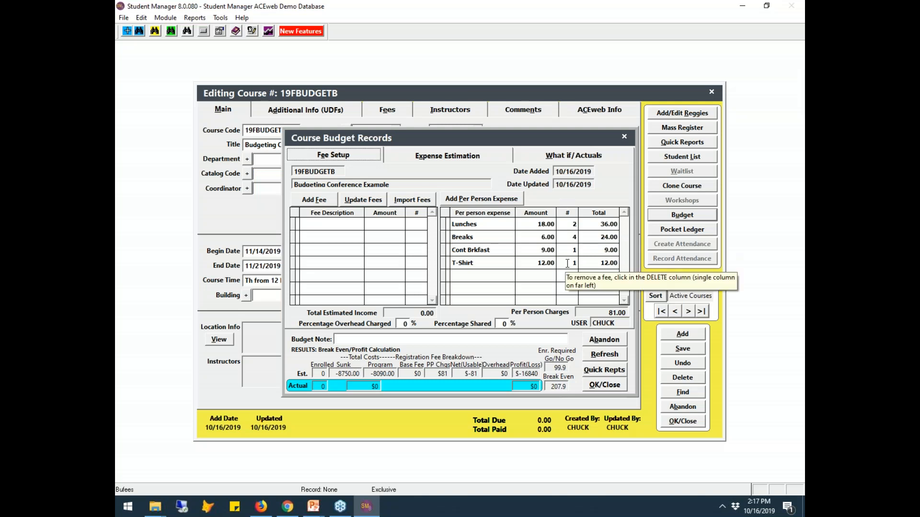
click(435, 158)
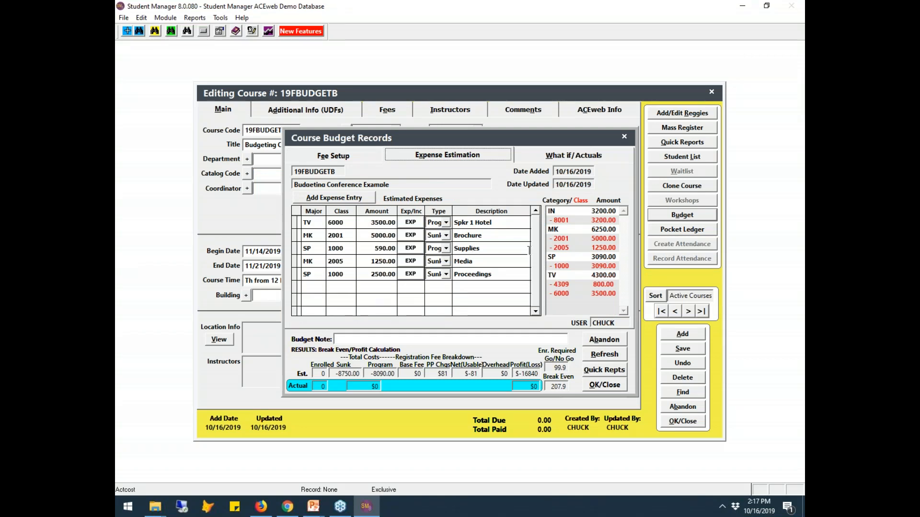
click(535, 213)
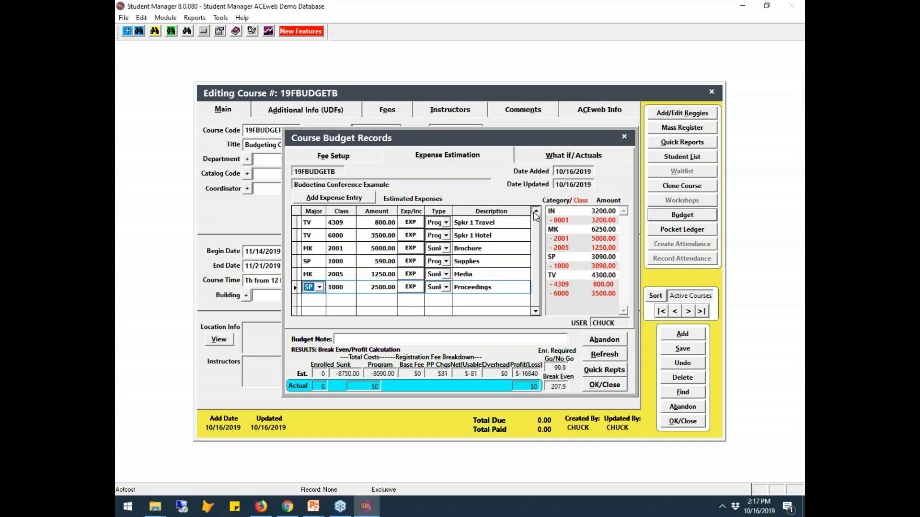
click(535, 214)
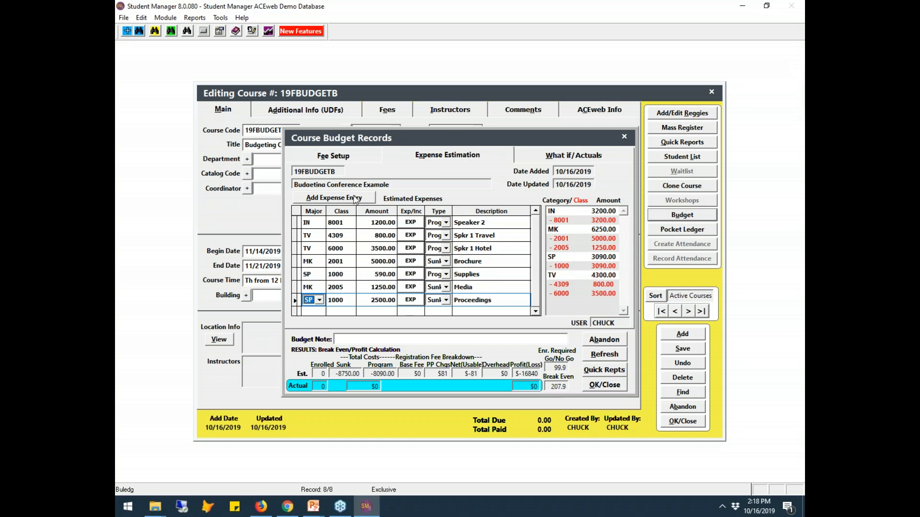
click(337, 156)
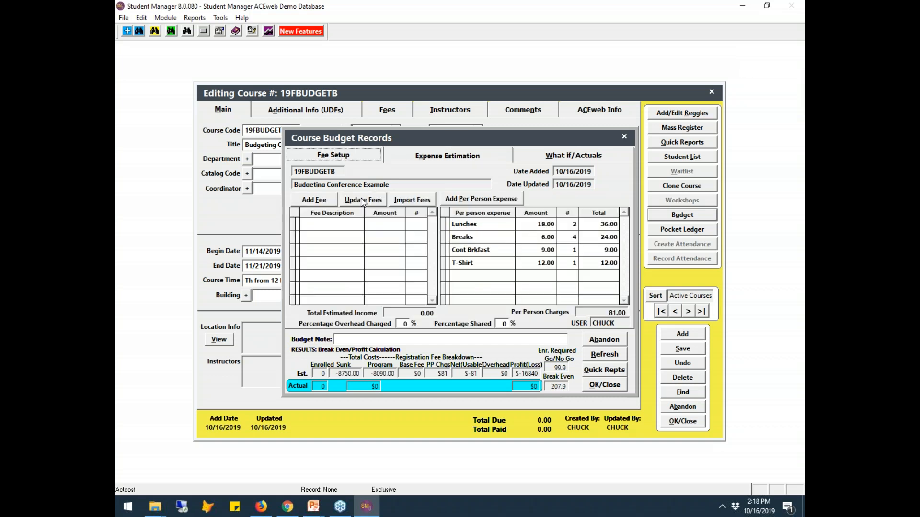
- On the Fees tab set Registration Fee as the main fee at 295.00 and save the course
click(605, 385)
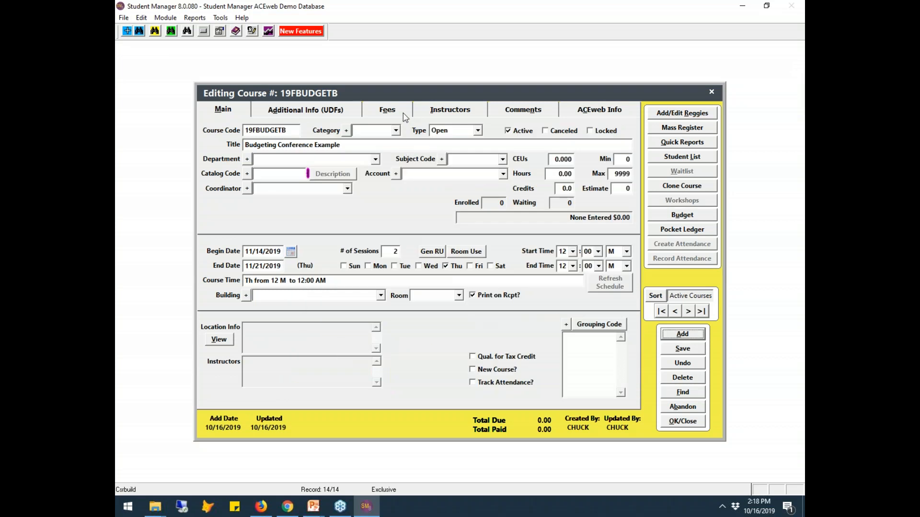
click(406, 113)
click(280, 166)
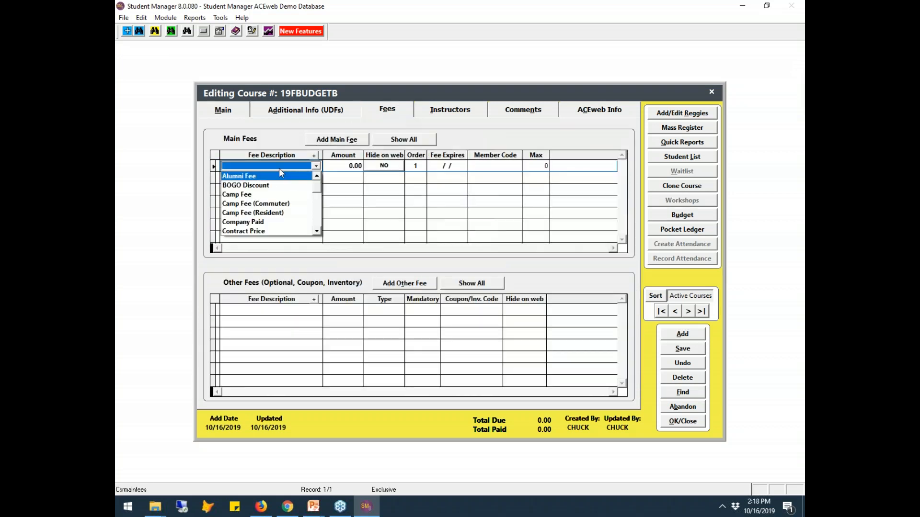
key(r)
click(283, 204)
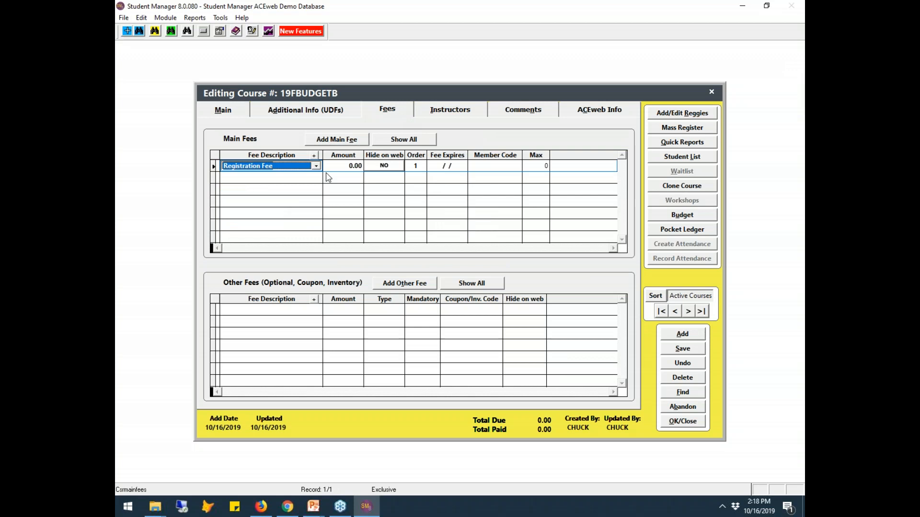
click(334, 166)
text(25)
text(5)
key(Tab)
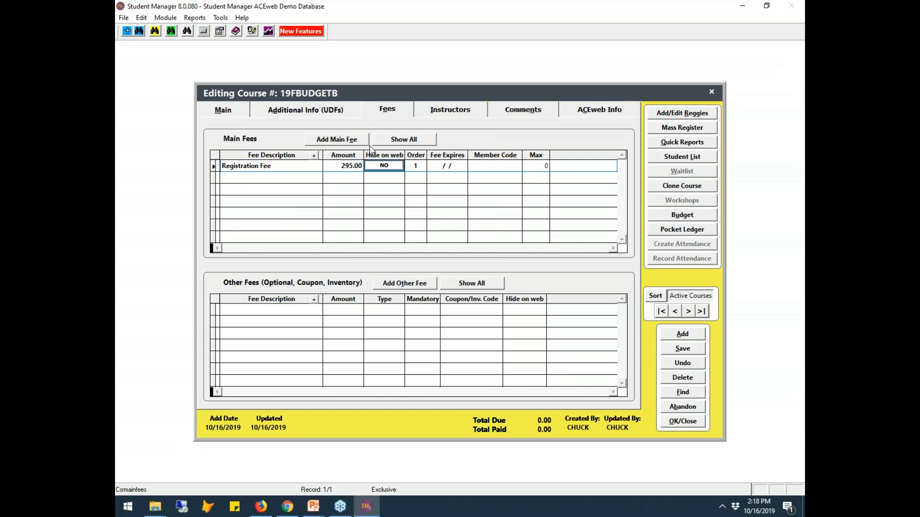
click(226, 111)
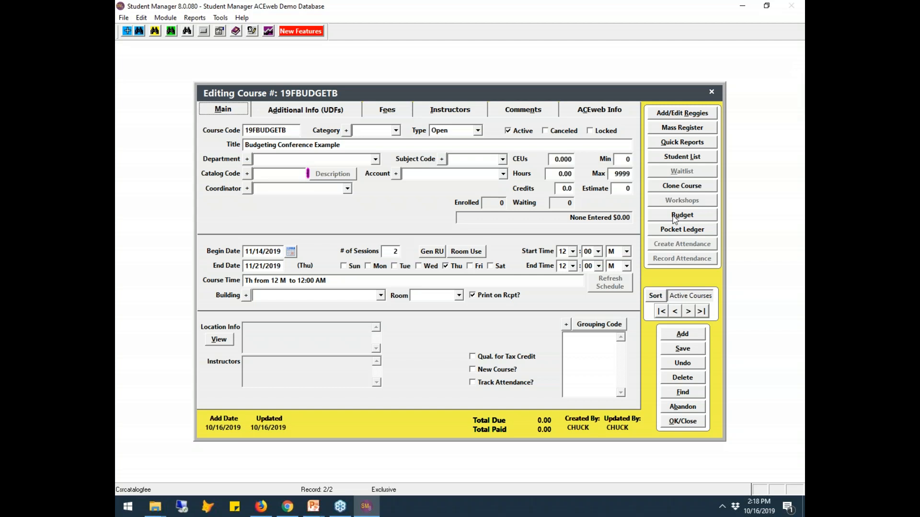
click(682, 348)
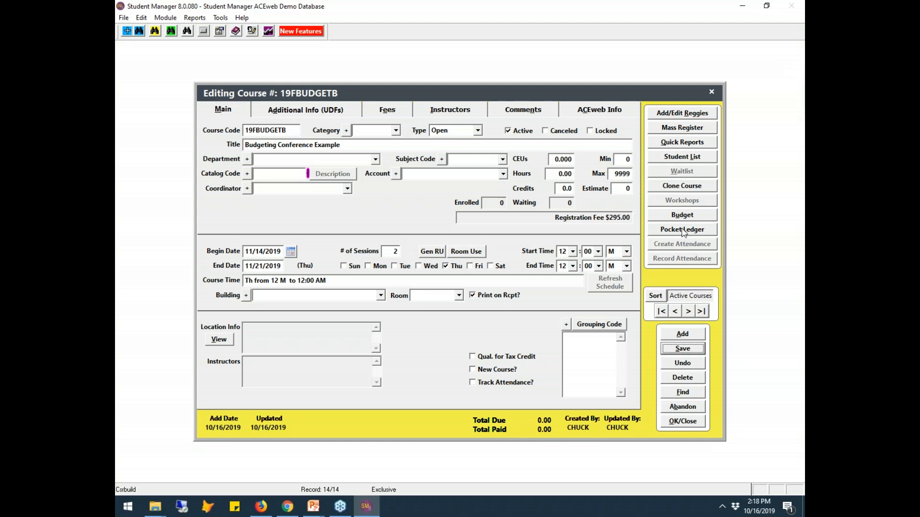
click(683, 215)
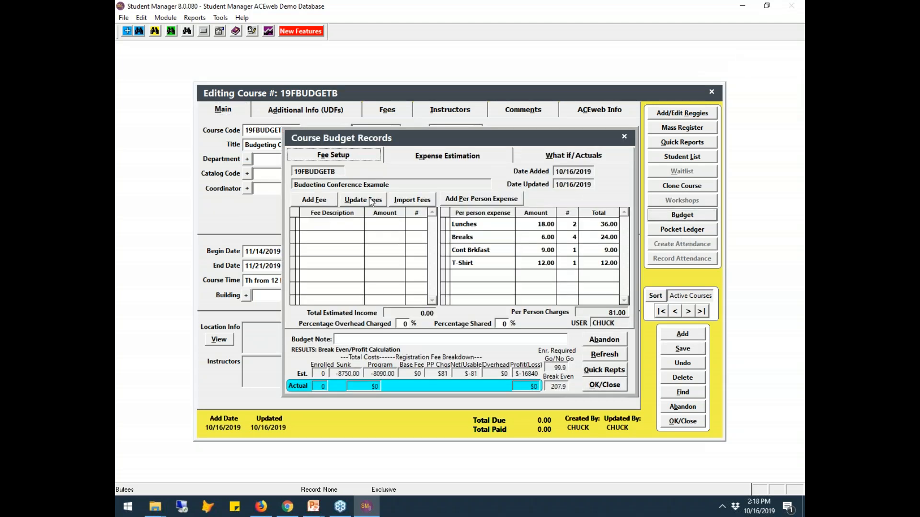
- Import the Registration Fee with 100 enrollees and refresh, giving 29500.00 income and 78.7 break-even
click(410, 202)
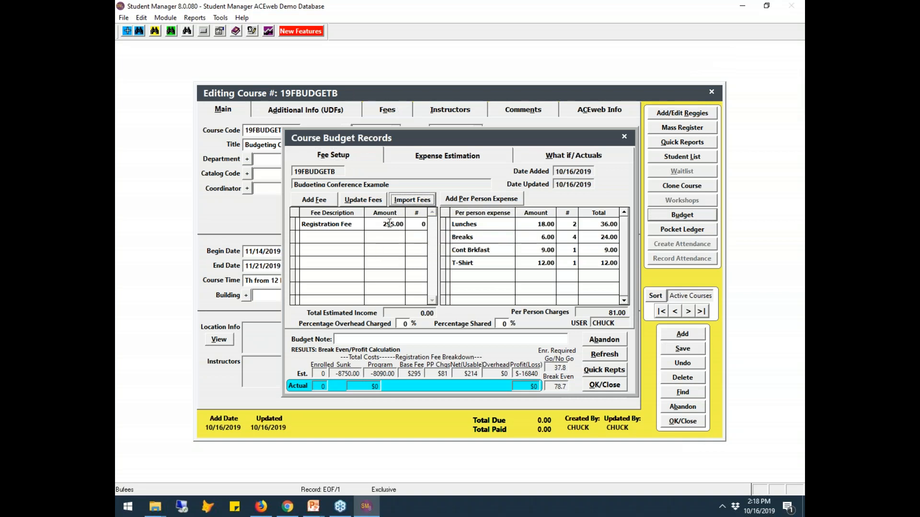
click(415, 225)
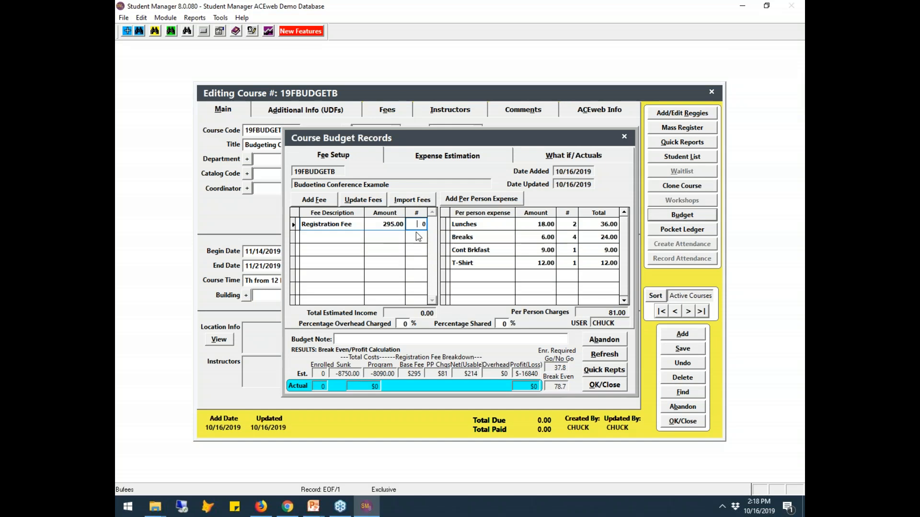
text(5)
key(BackSpace)
text(100)
key(Tab)
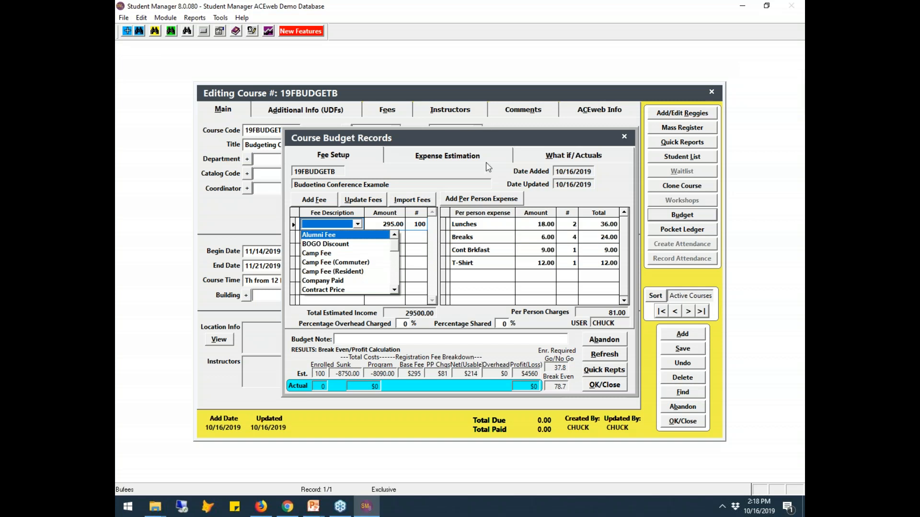
click(488, 166)
click(488, 166)
click(363, 158)
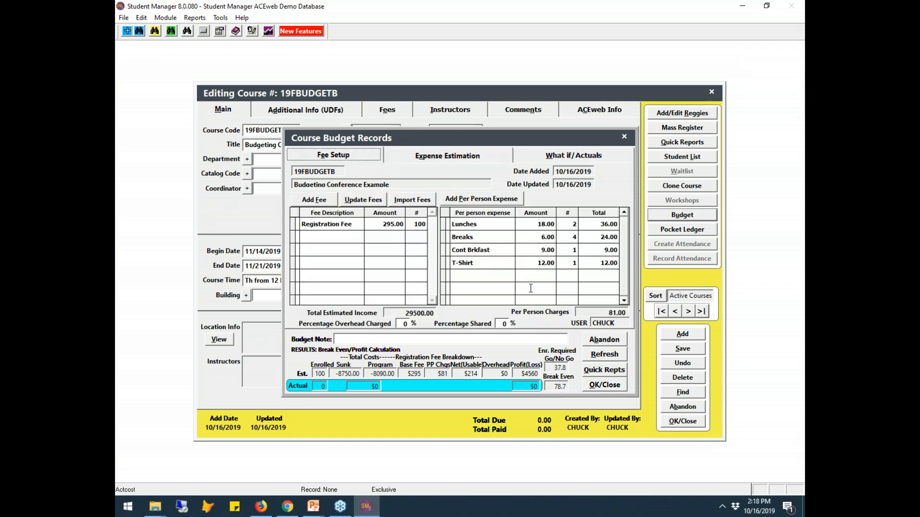
click(615, 355)
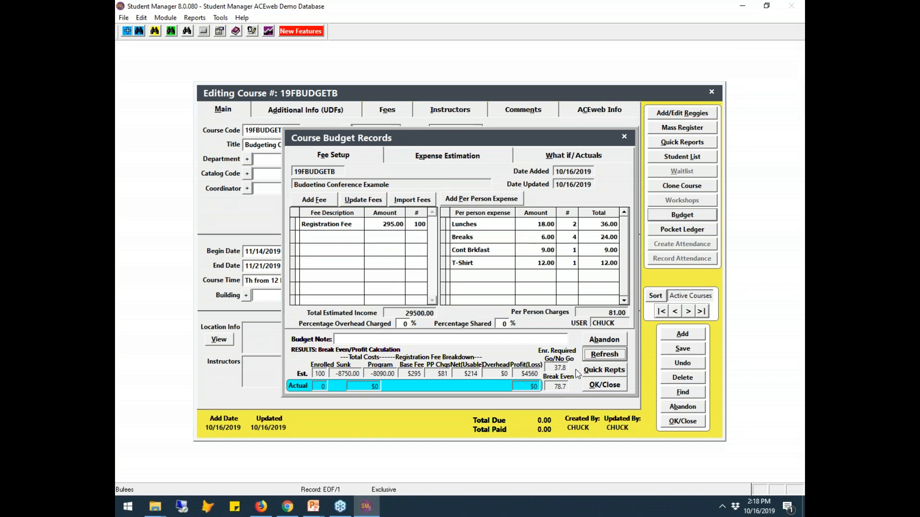
mouse_move(570, 377)
- On Expense Estimation, add the sunk 2500.00 Proceedings expense under SP 1000
click(485, 156)
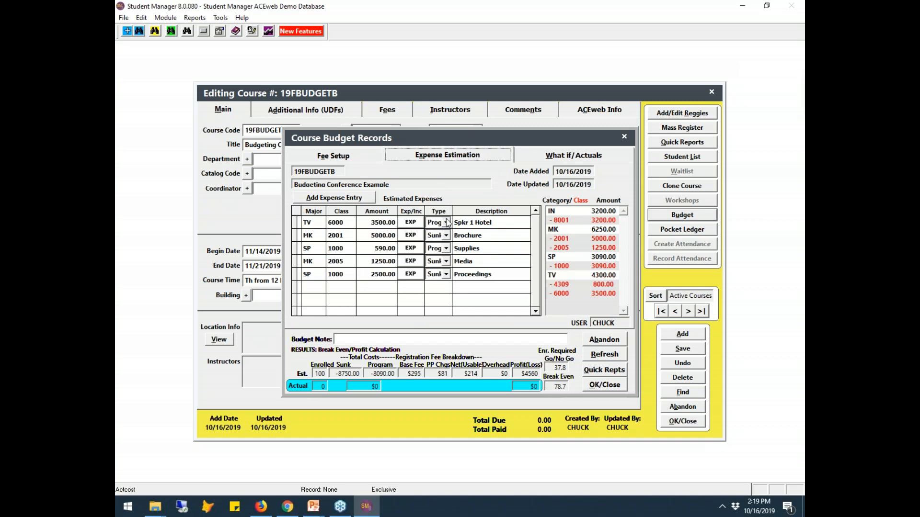
drag(535, 239, 549, 200)
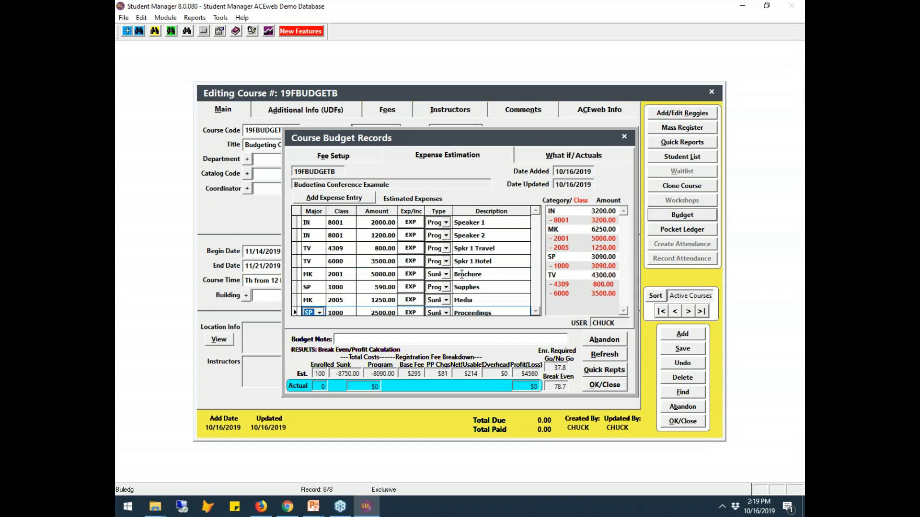
click(536, 311)
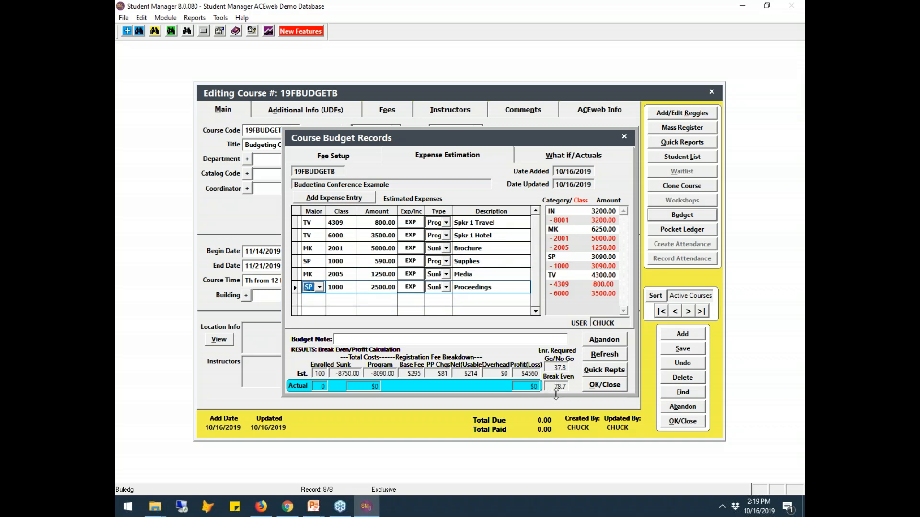
drag(498, 147, 417, 175)
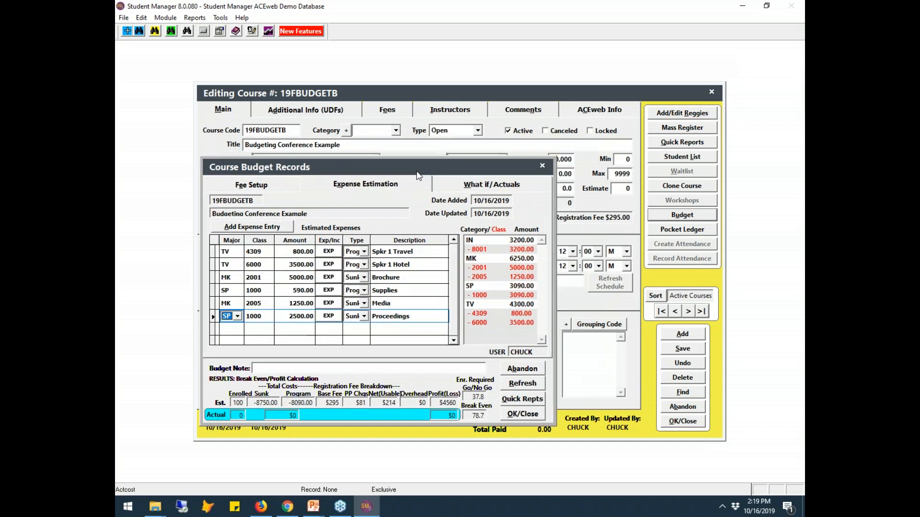
- On the What if/Actuals tab, try an enrollment estimate of 50
click(507, 187)
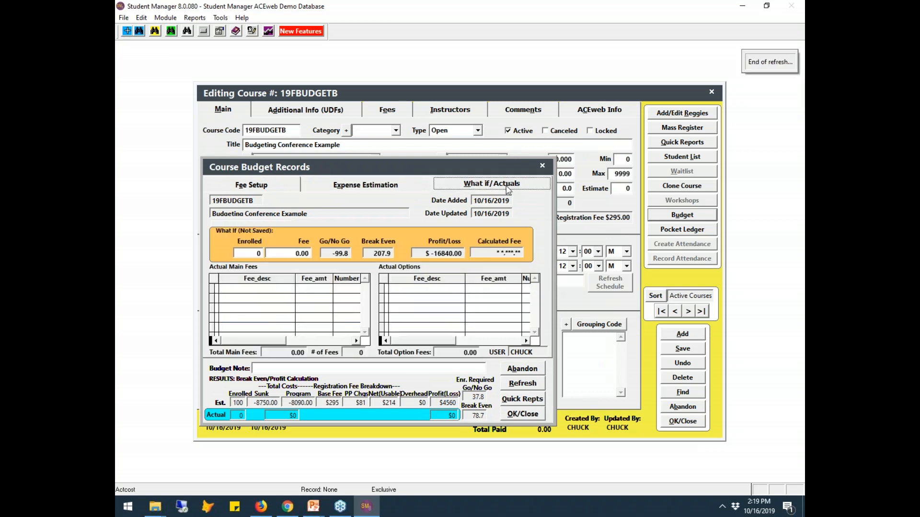
click(250, 254)
text(50)
key(Tab)
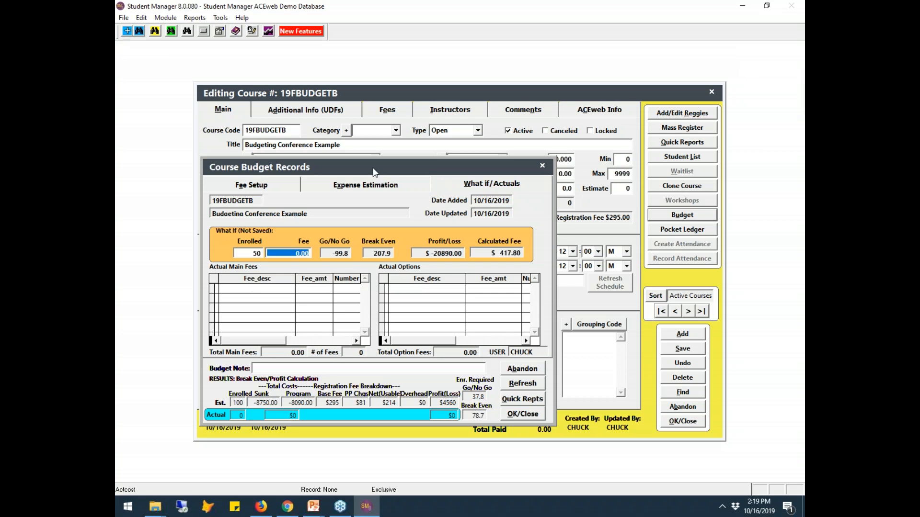
drag(378, 167, 360, 340)
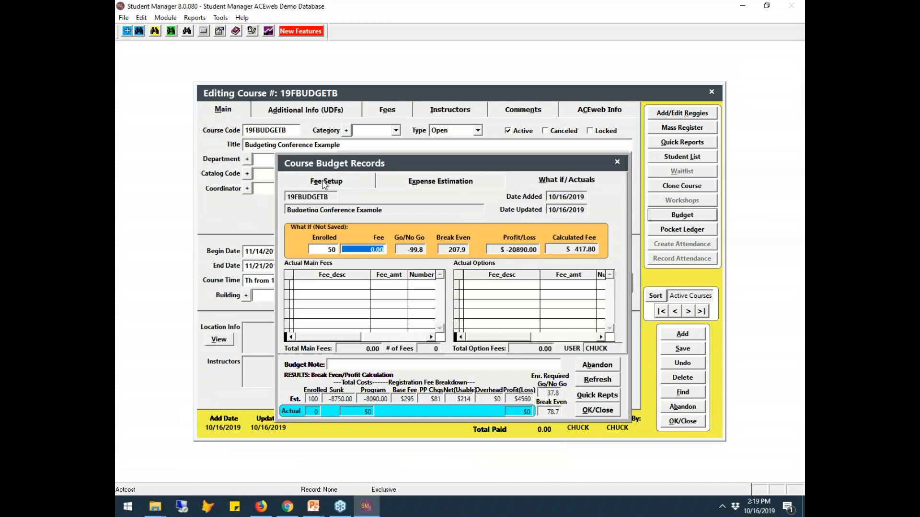
click(325, 181)
click(420, 182)
click(566, 181)
- Change the what-if scenario to 100 enrolled at a 295.00 fee
click(335, 250)
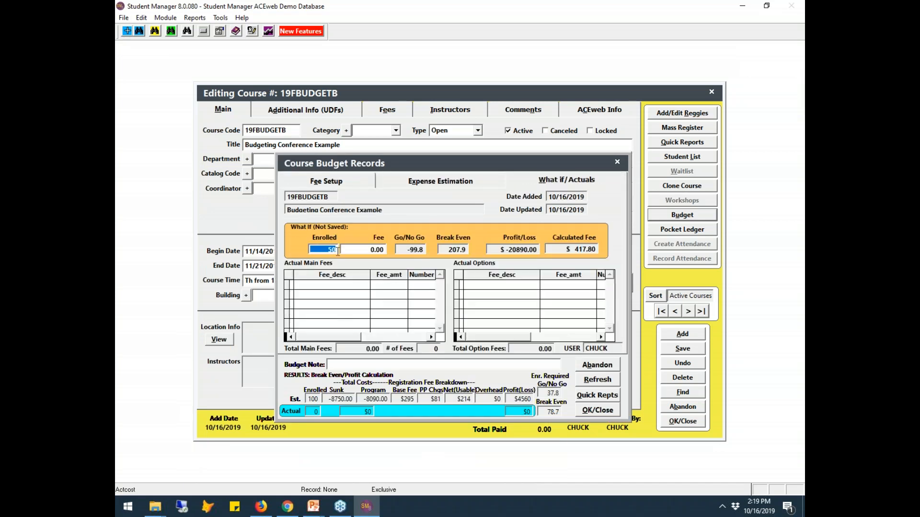
text(100)
key(Tab)
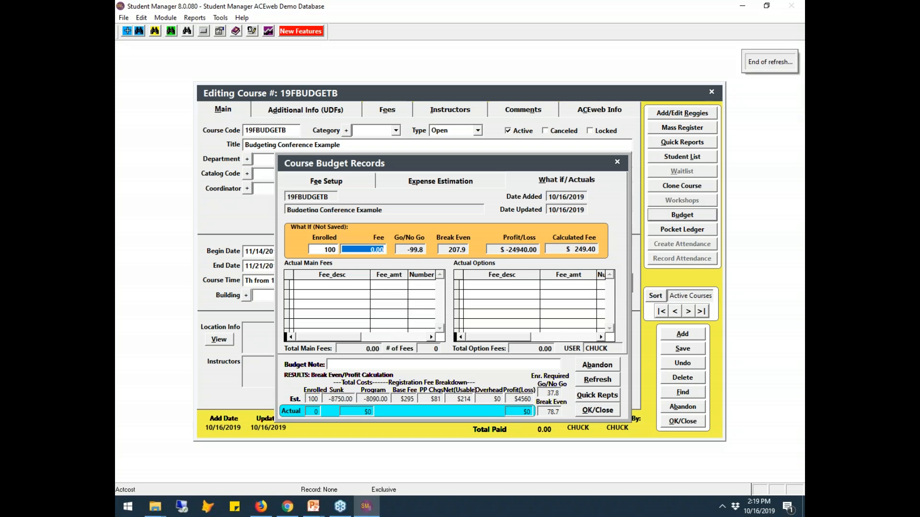
text(295 .)
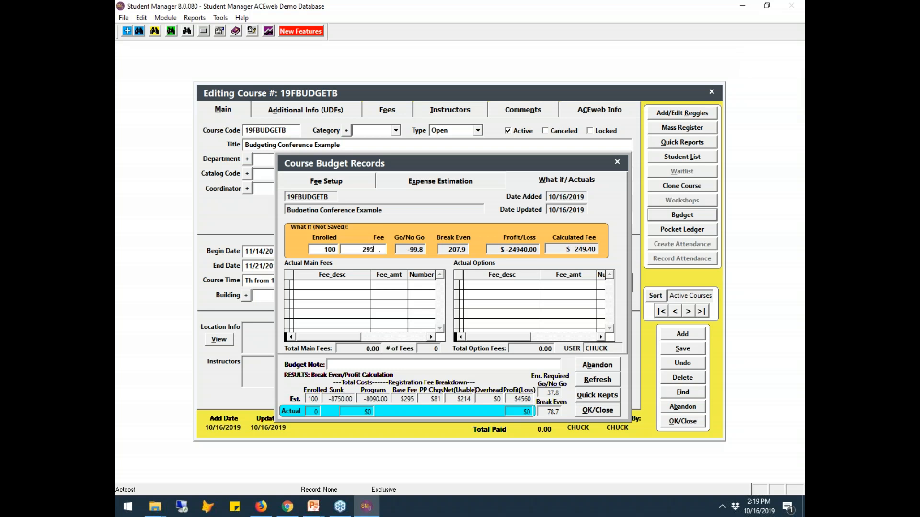
key(Tab)
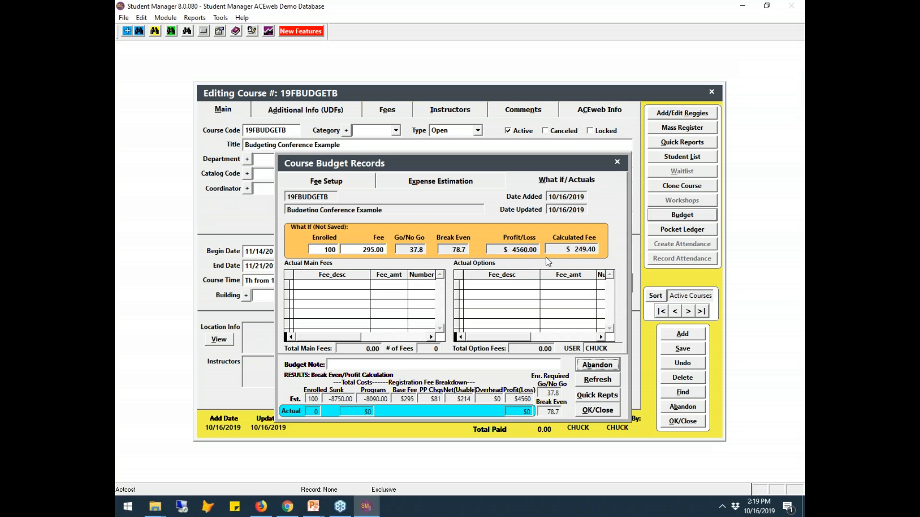
mouse_move(585, 256)
- Raise the what-if enrollment to 250 and refresh, projecting $36660.00 profit
click(330, 249)
text(250)
key(Tab)
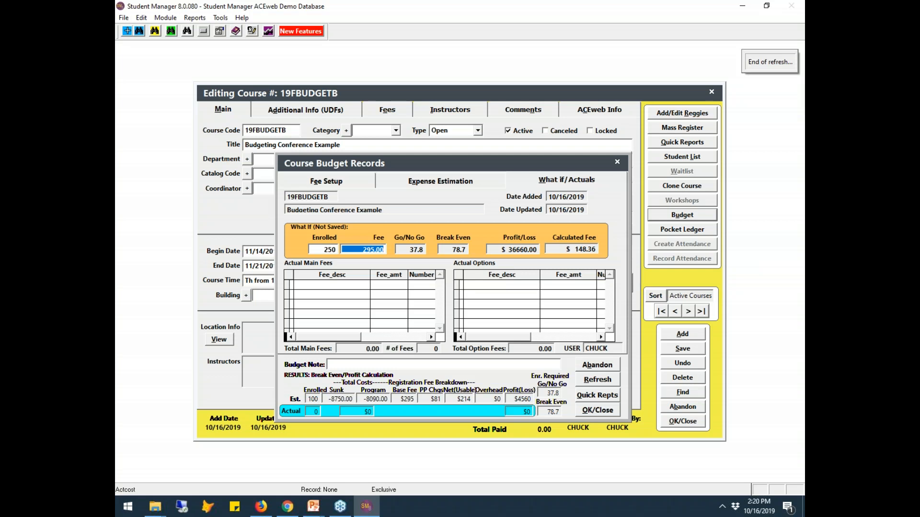
click(611, 380)
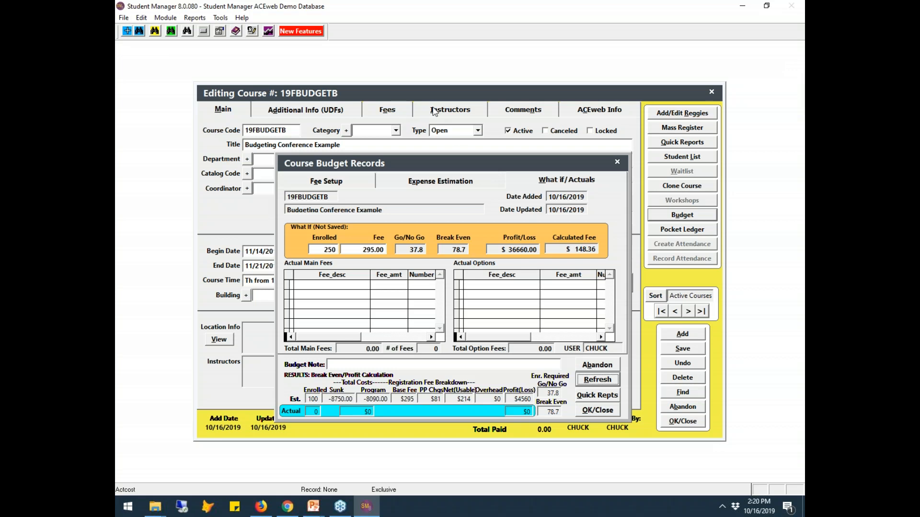
- Switch from Expense Estimation to Fee Setup to see the 295.00 Registration Fee and per-person costs
click(436, 190)
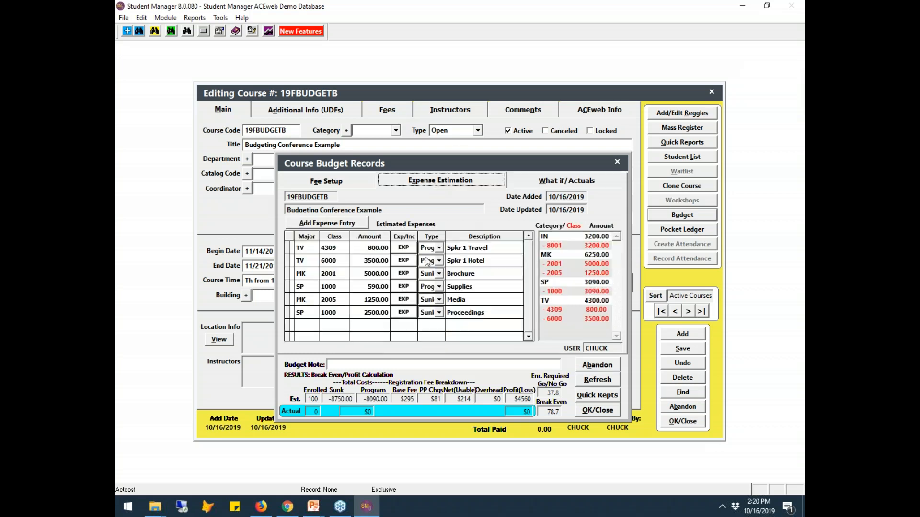
click(341, 181)
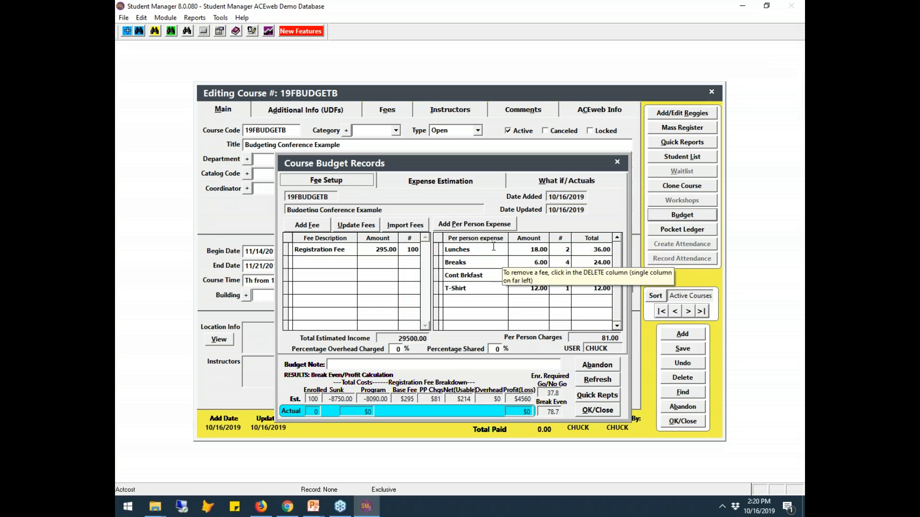
- Set Lunches 25.00, Breaks 15.00 and Cont Brkfast 25.00 per person, then refresh the budget
click(528, 249)
text(25)
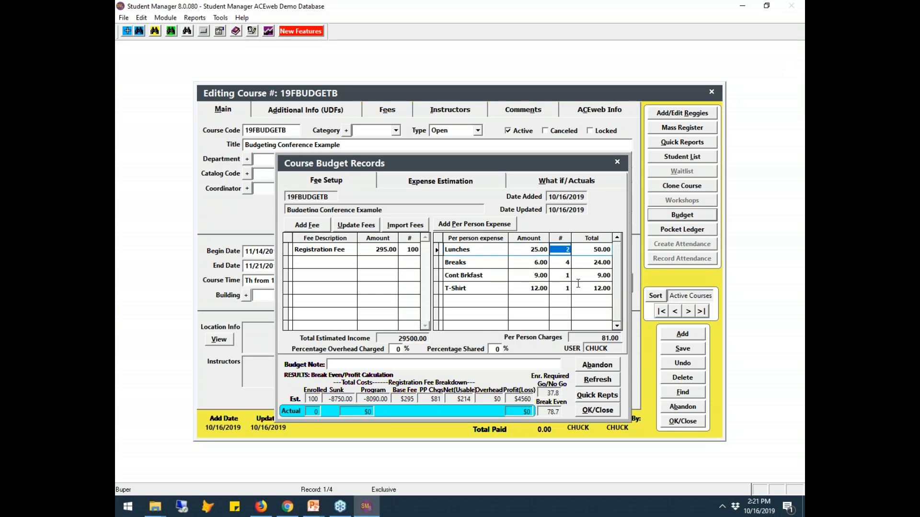
key(Down)
text(15)
key(Tab)
click(529, 276)
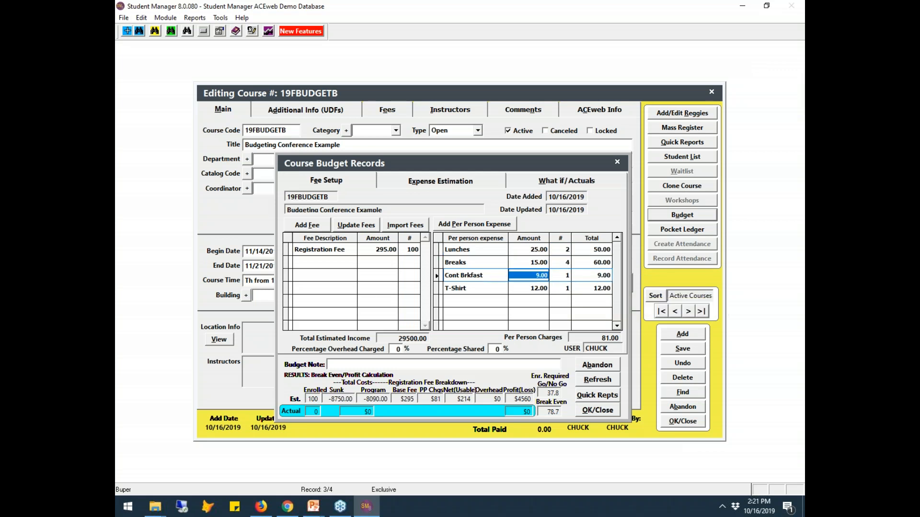
text(25 .)
key(Tab)
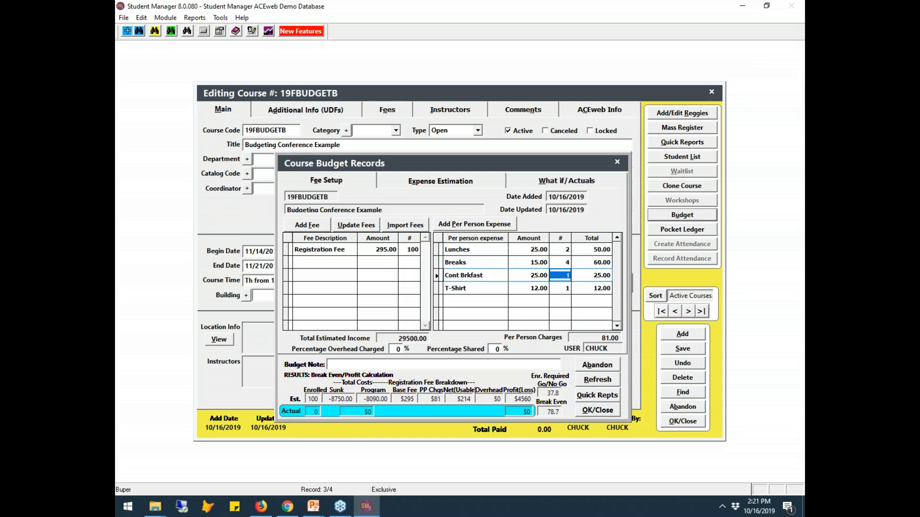
click(606, 381)
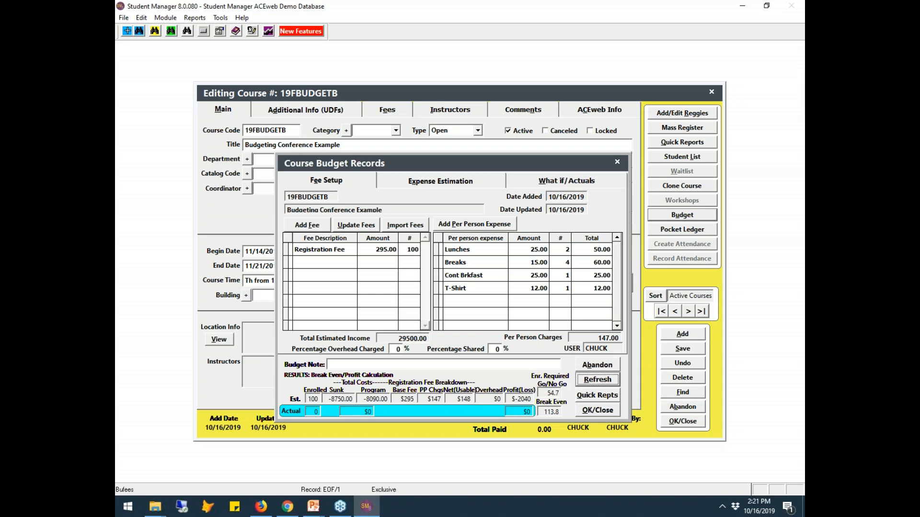
- Cut the Registration Fee amount to 149.00 and refresh, giving 14900.00 income and -$16640 profit
click(377, 250)
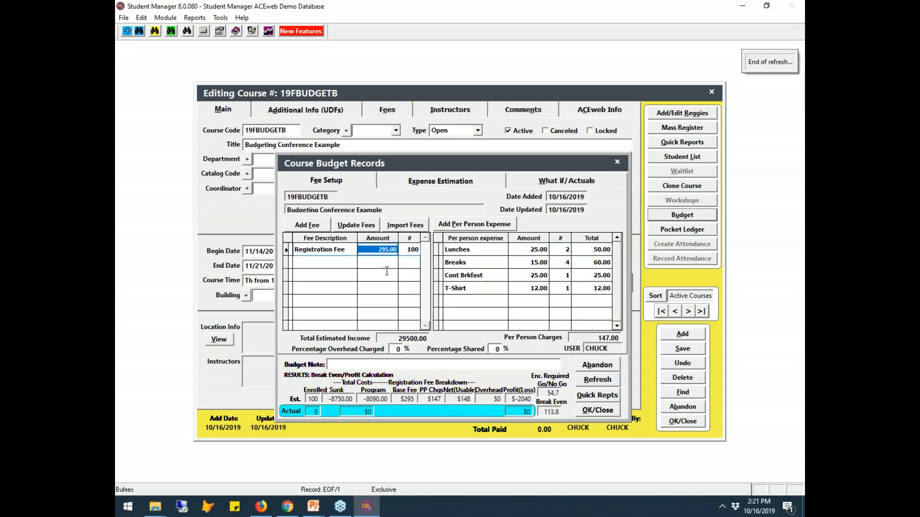
text(1)
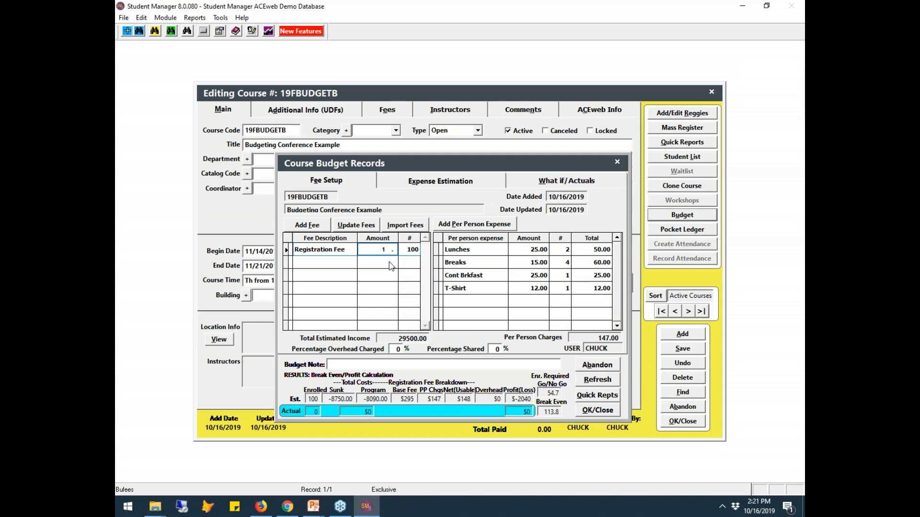
text(49)
key(Tab)
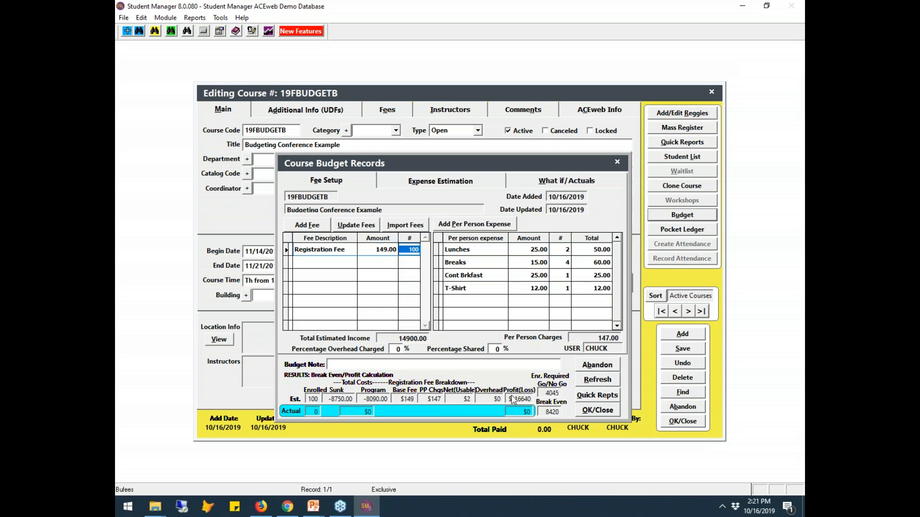
click(446, 339)
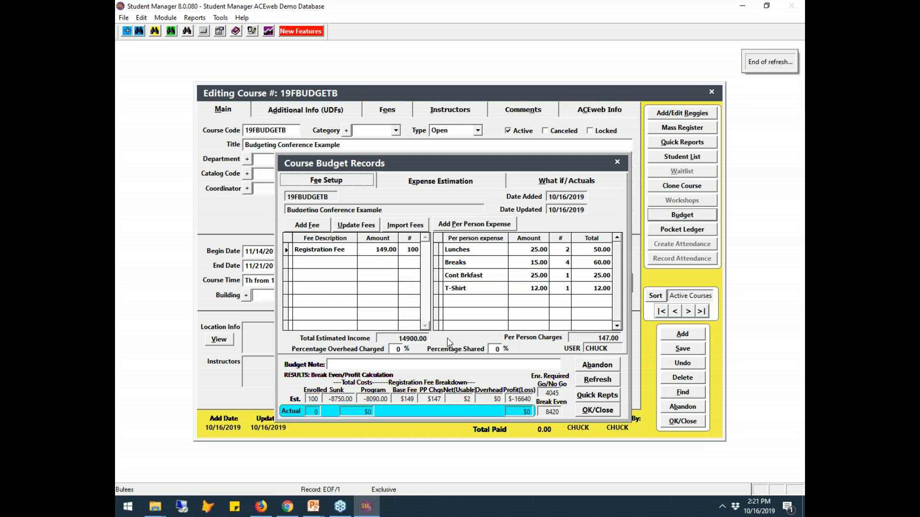
click(609, 382)
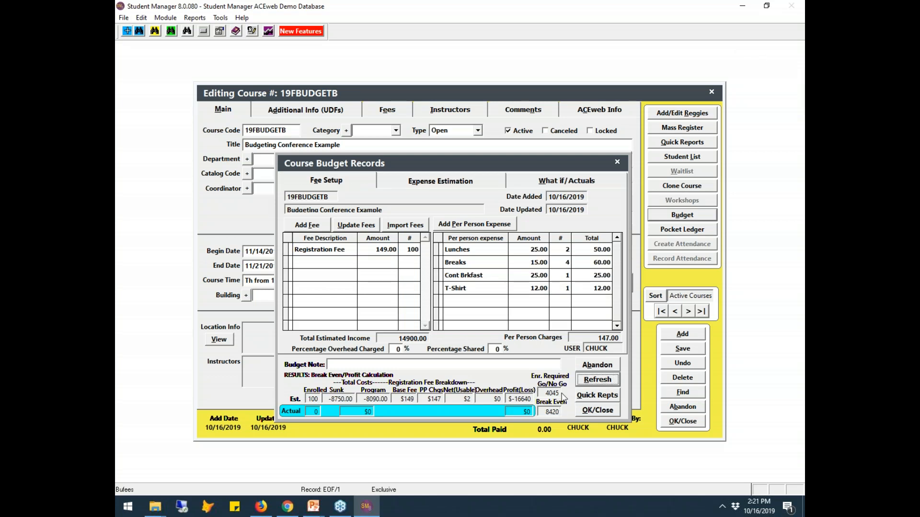
mouse_move(563, 397)
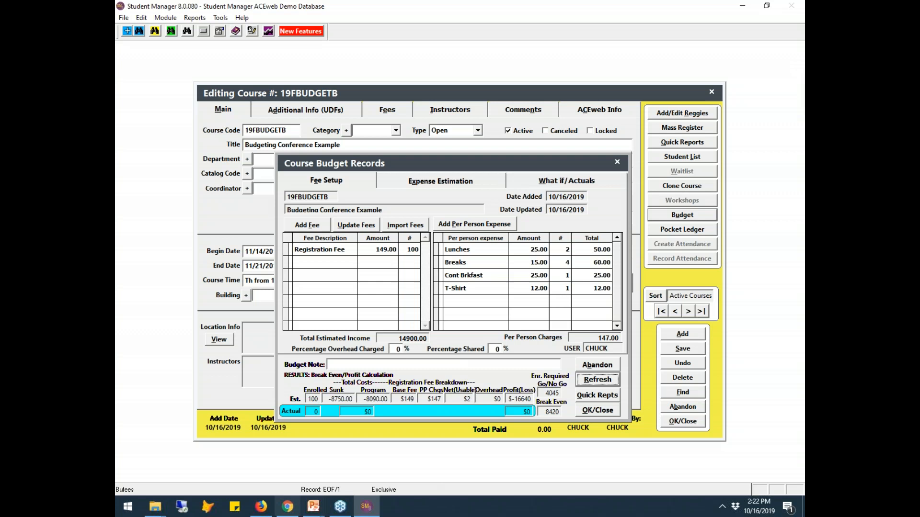
- Resume the PowerPoint slideshow and advance past What If and Budget Builder Reports to Pocket Ledger
mouse_move(319, 509)
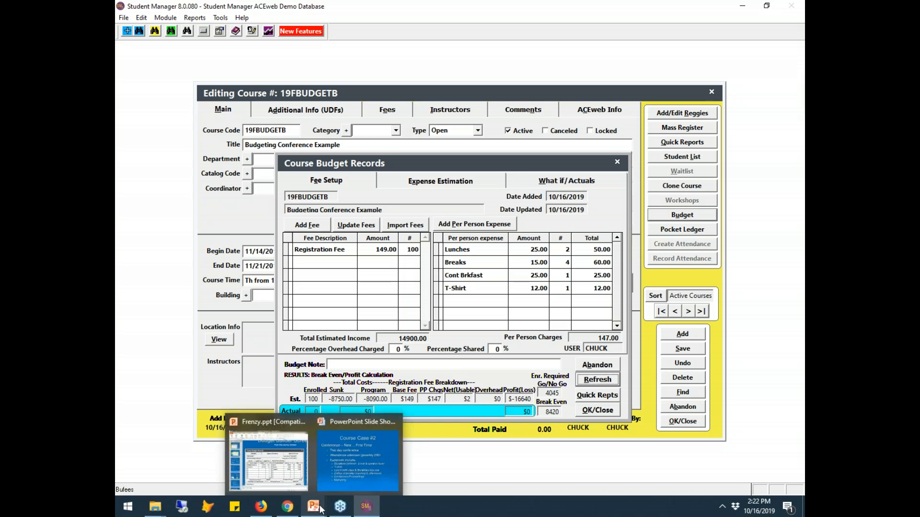
click(340, 475)
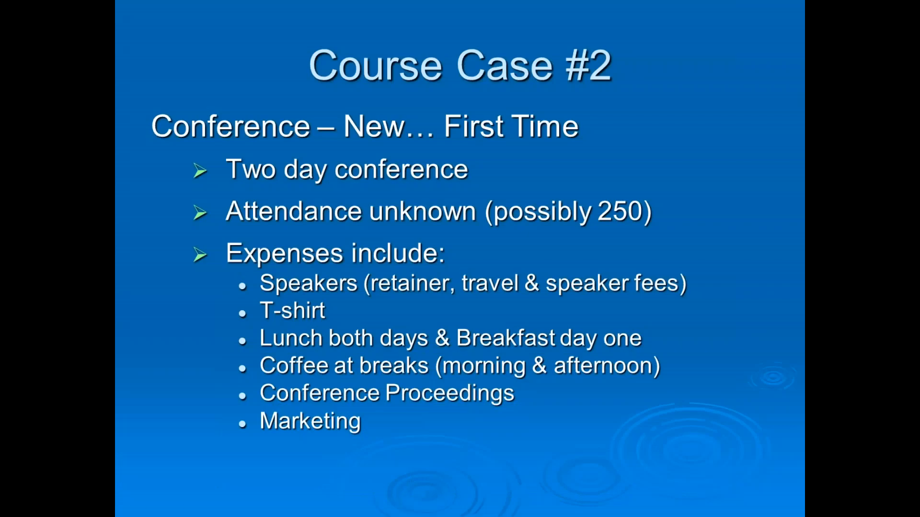
click(487, 366)
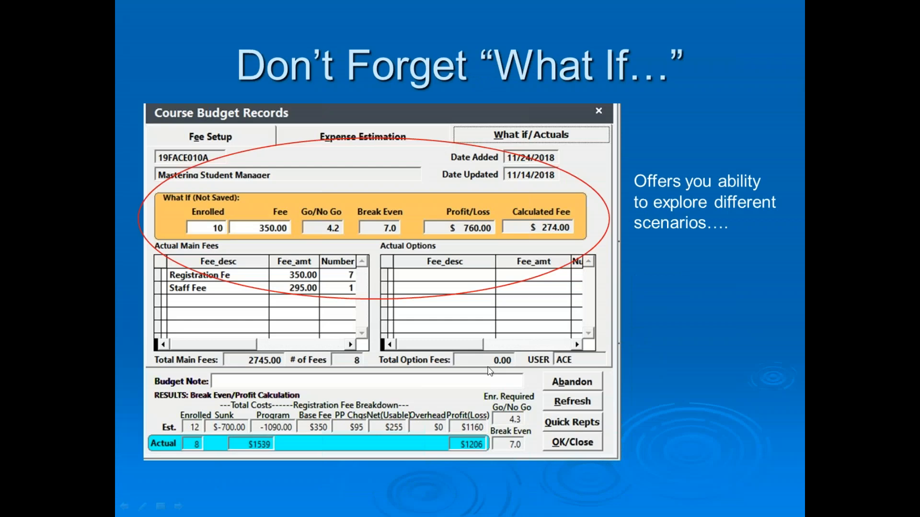
click(523, 349)
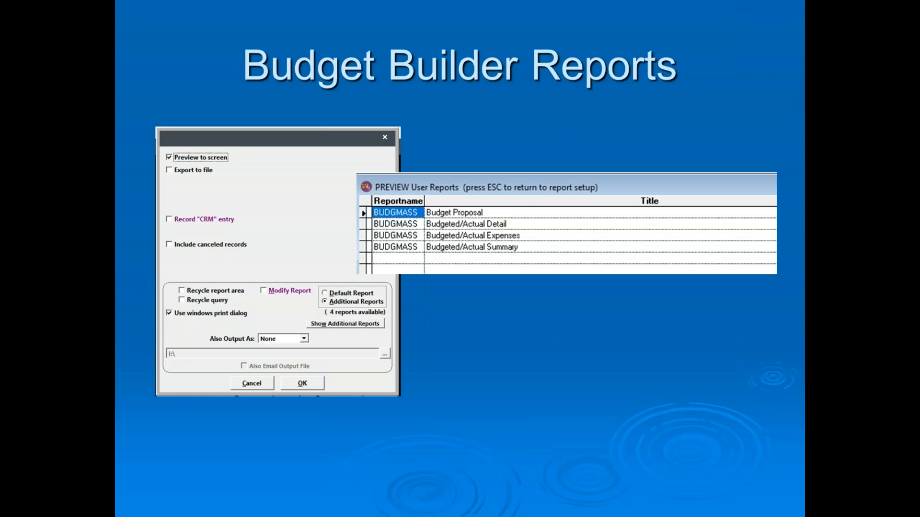
key(Right)
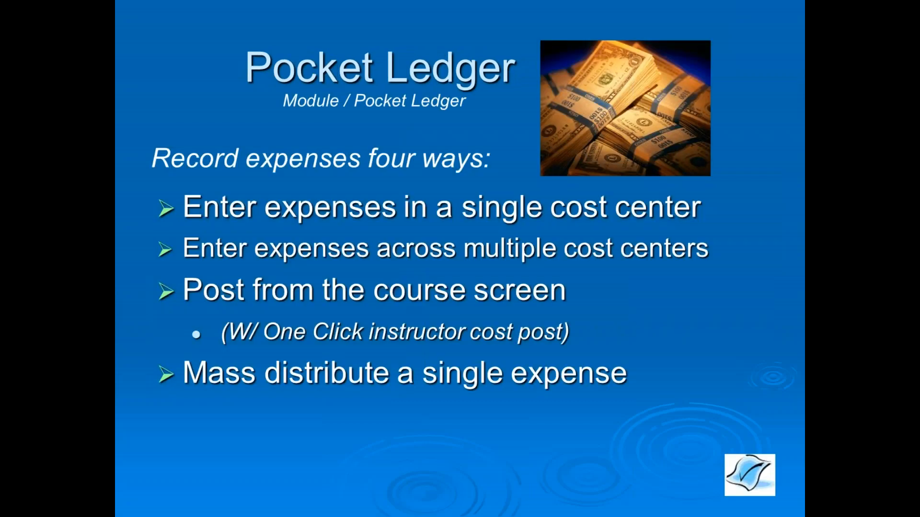
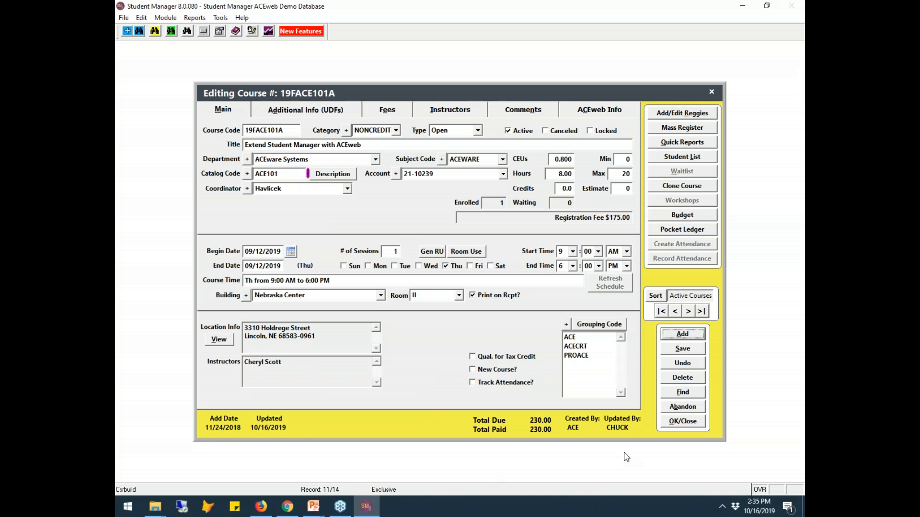
- Close the Editing Course window for 19FACE101A to return to Quick Launch
click(684, 421)
- Start a mass pocket ledger entry classified as 2001 Advertising - Printing, major category MK
click(165, 17)
mouse_move(224, 127)
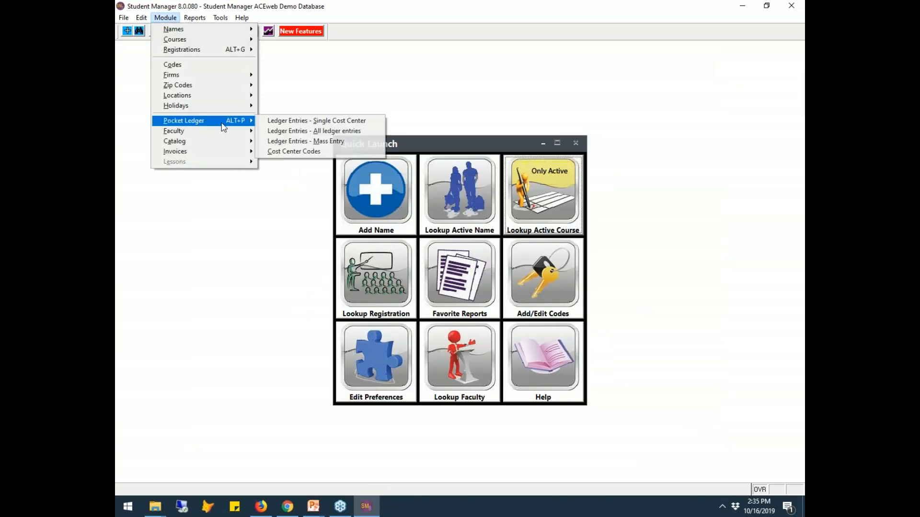
click(322, 142)
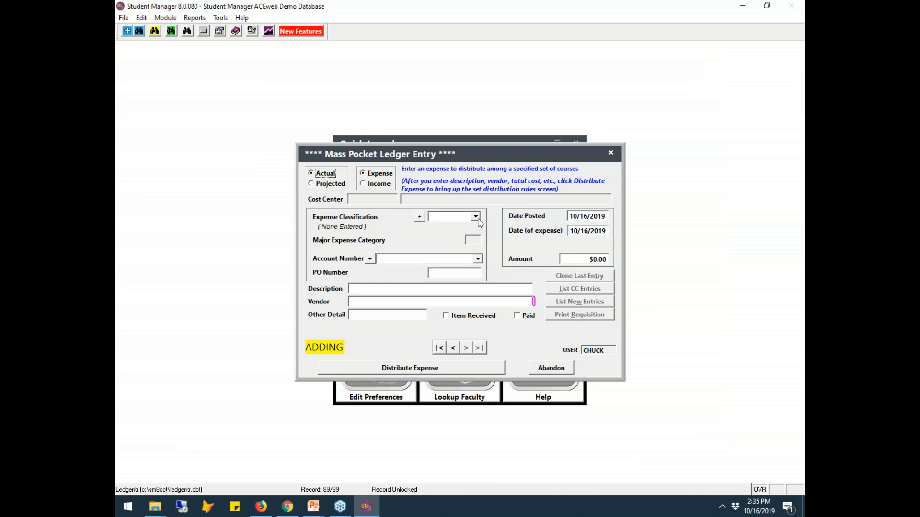
click(476, 216)
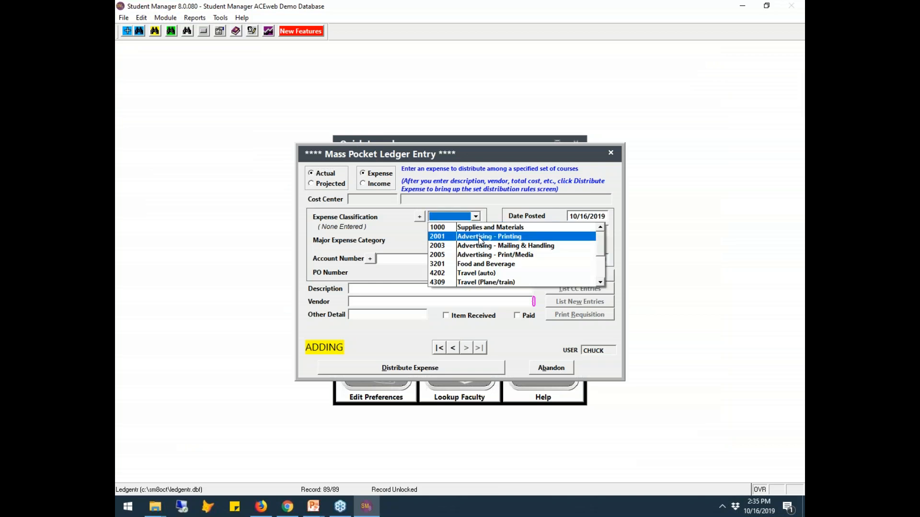
click(480, 241)
click(479, 217)
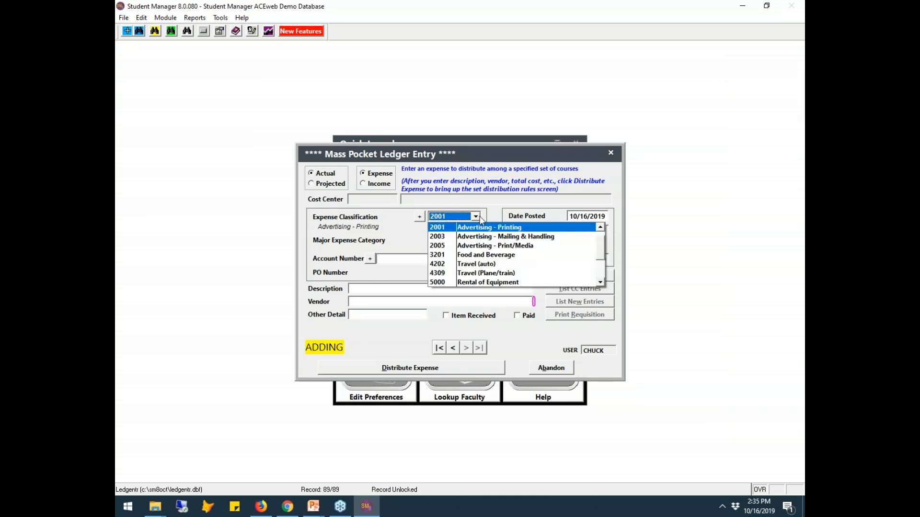
click(487, 229)
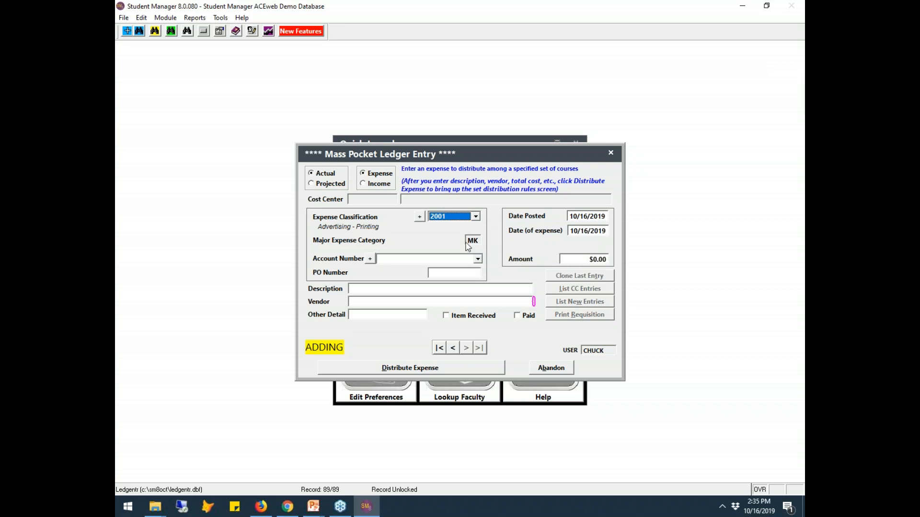
- Describe the expense as 'Fall Catalog' and choose vendor Kansas State University
click(385, 288)
text(Fa)
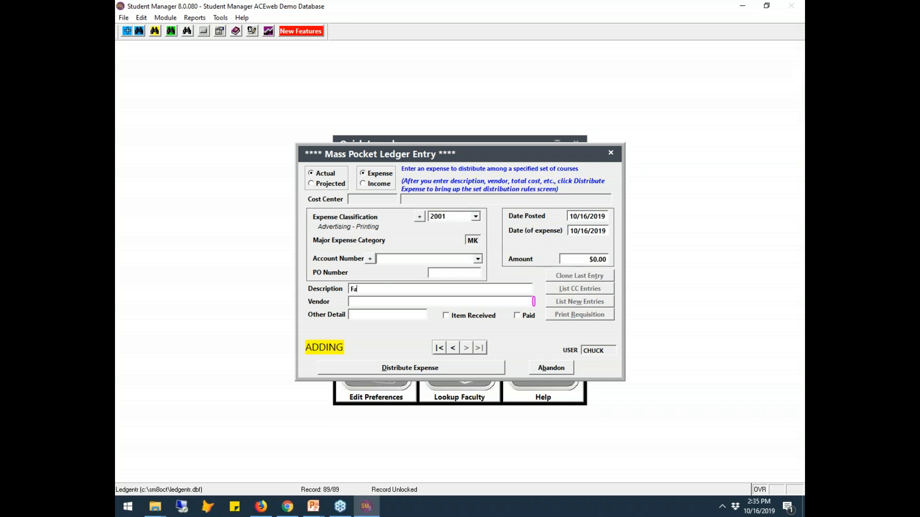
text(ll Catalog)
text(d)
key(BackSpace)
text(k)
key(Tab)
double_click(276, 194)
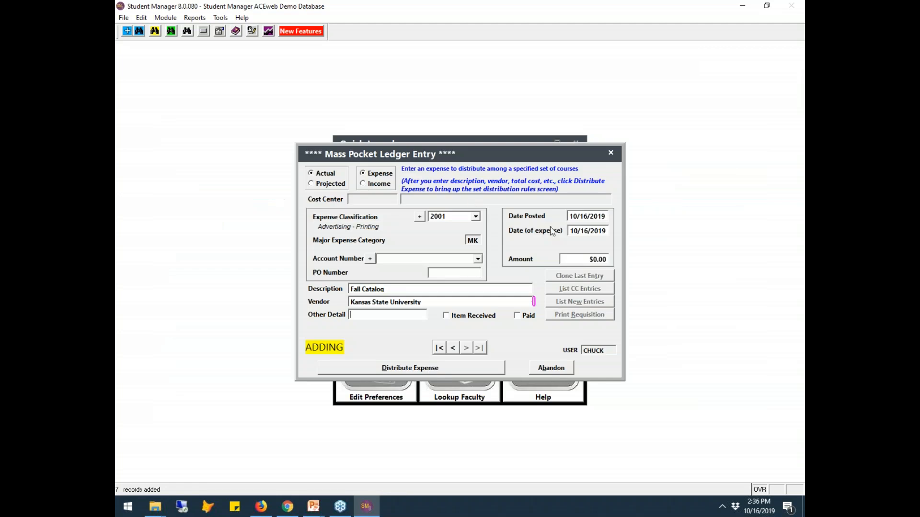
- Enter the amount as $15000.00 and save the expense to set up its distribution
click(584, 259)
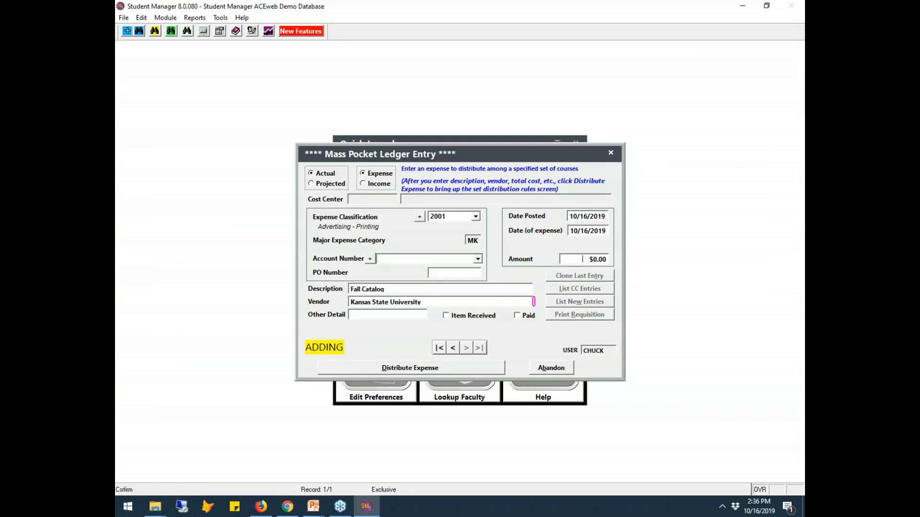
text(15000)
key(Tab)
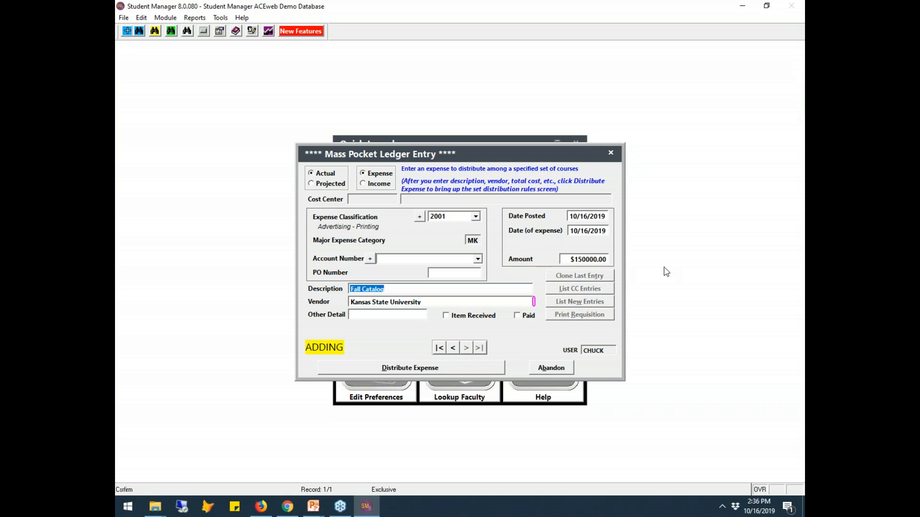
click(588, 259)
key(BackSpace)
key(Tab)
click(428, 368)
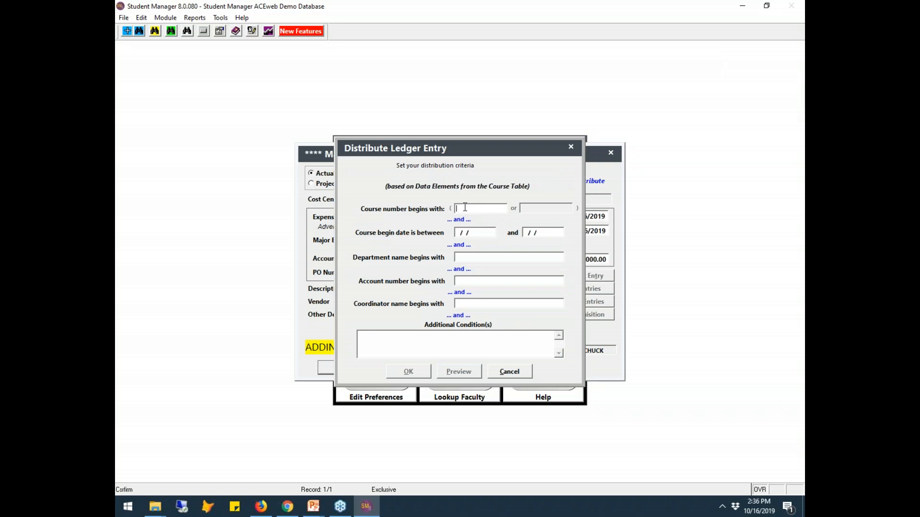
- Enter 19F as the course-number prefix and leave the Department criterion empty
text(19F)
click(464, 257)
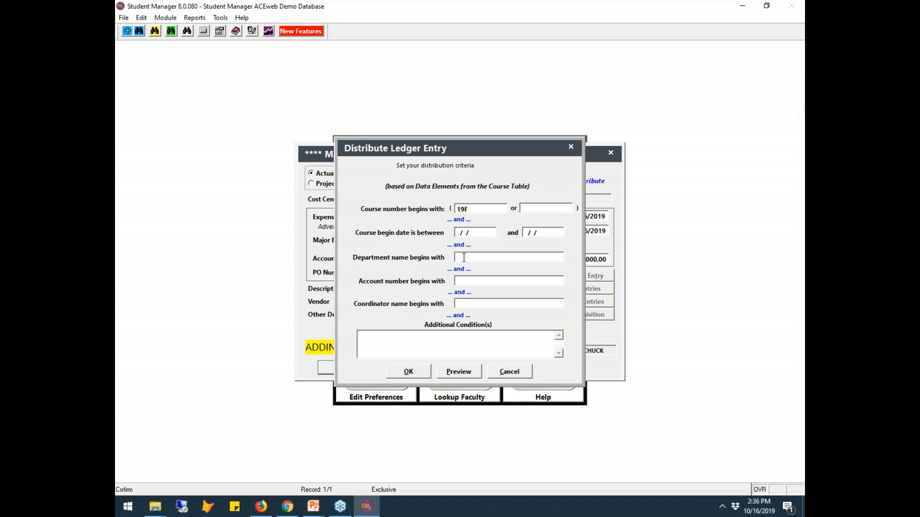
text(Kids and Youth)
key(BackSpace)
key(BackSpace)
text(th)
click(503, 258)
key(Delete)
key(shift+Tab)
- Leave the Coordinator criterion blank, removing the typed coordinator name
click(463, 304)
drag(498, 303, 295, 251)
key(BackSpace)
- Preview the 88 courses matching the 19F criteria
click(459, 372)
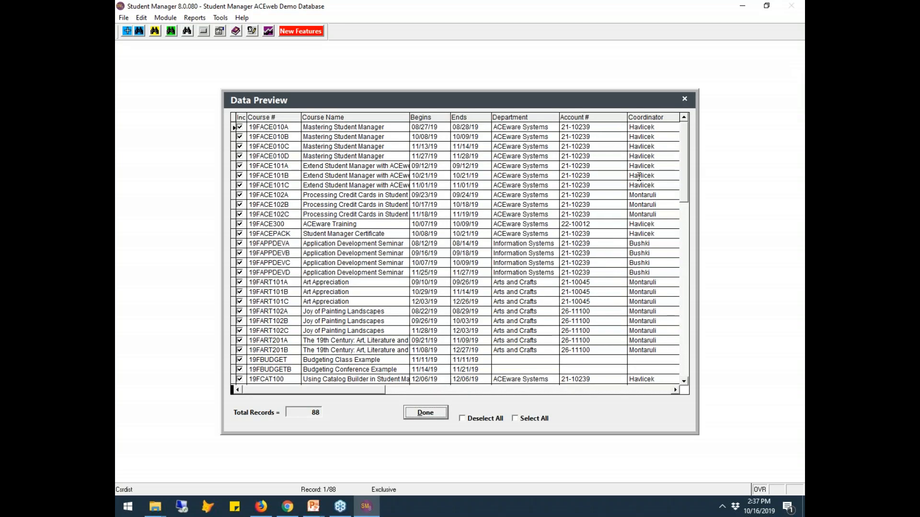
drag(686, 164, 697, 353)
scroll(601, 309, up, 3)
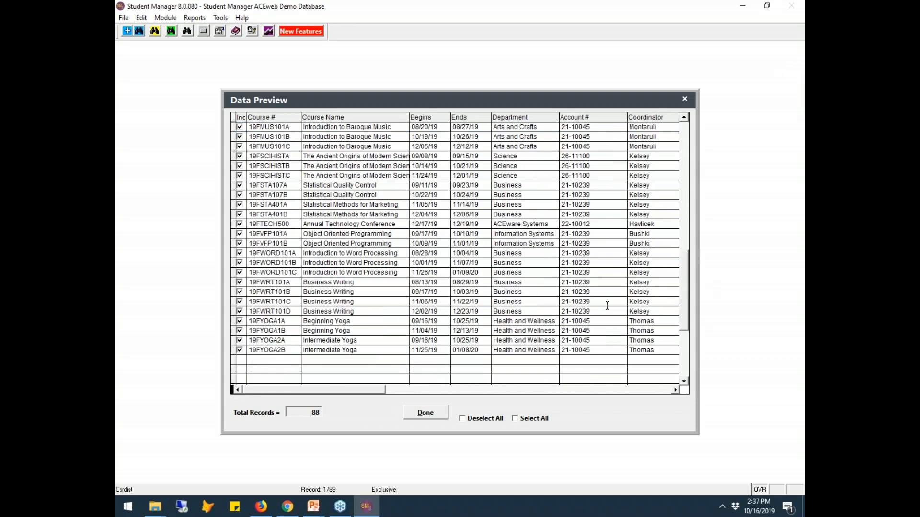
scroll(607, 305, up, 3)
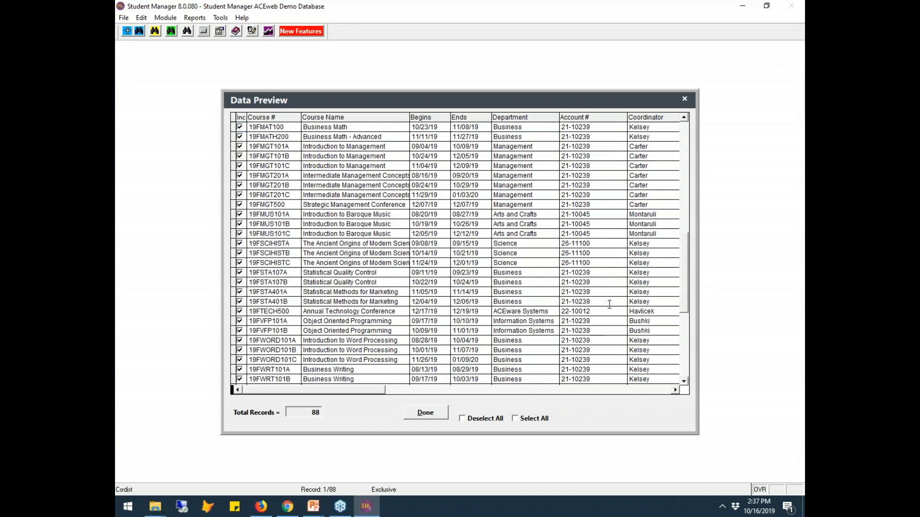
click(685, 168)
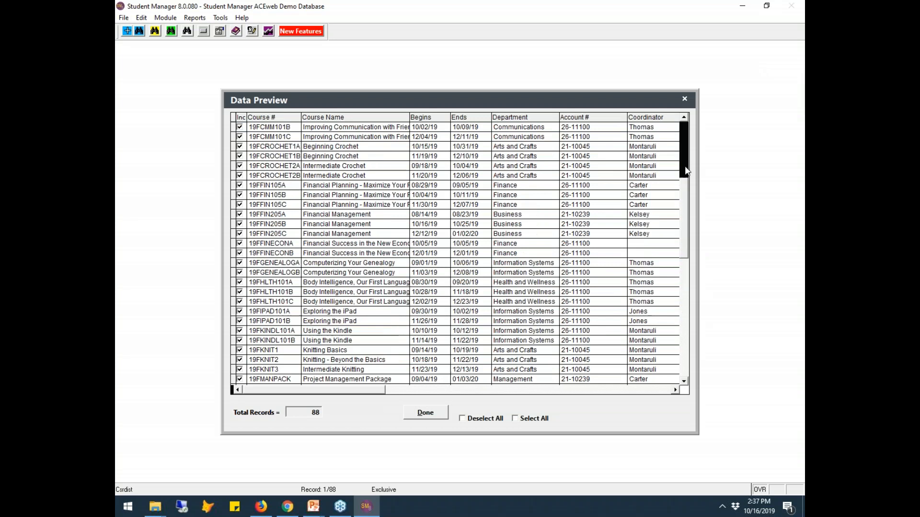
click(685, 139)
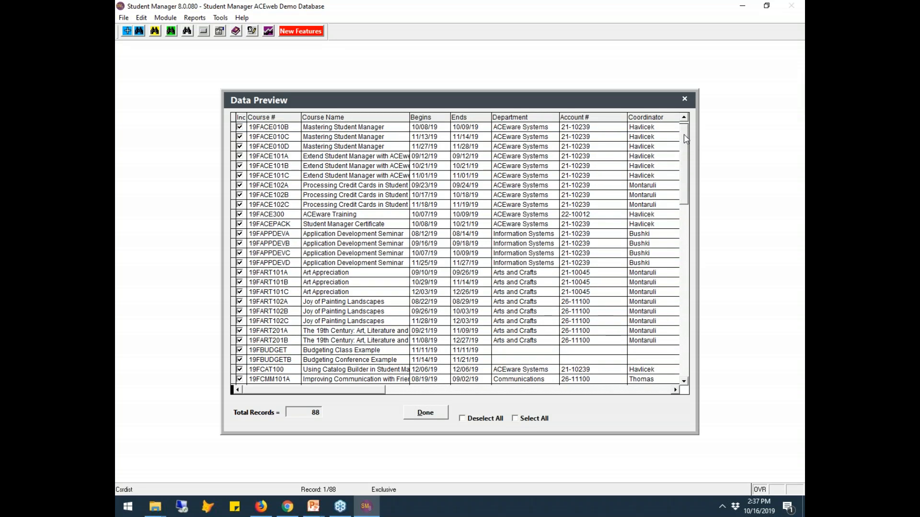
- Exclude 19FACE300, 19FBUDGET and 19FBUDGETB, leaving 85 courses, and accept the list
click(299, 216)
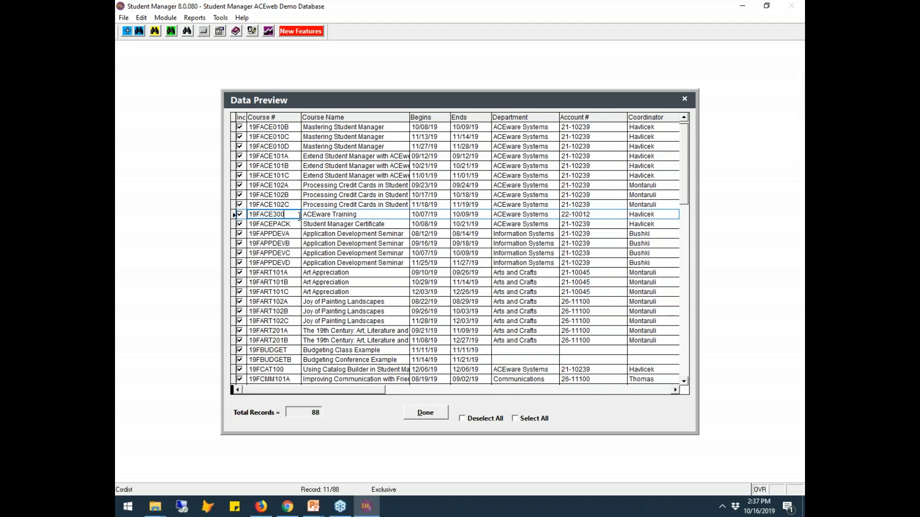
click(240, 215)
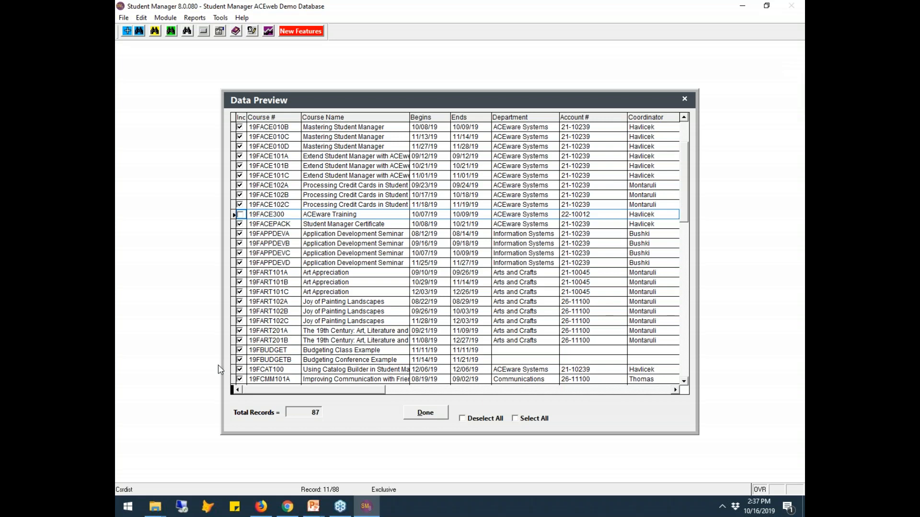
click(239, 350)
click(240, 360)
mouse_move(256, 508)
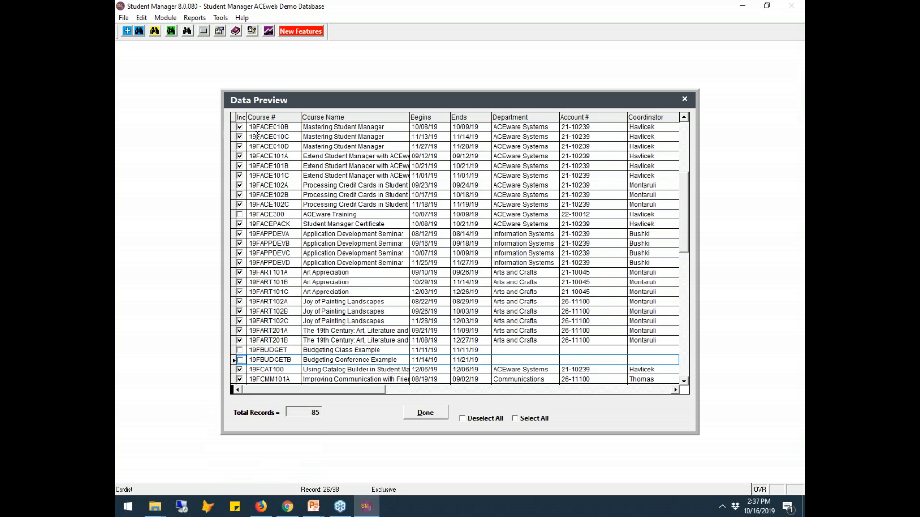
click(433, 415)
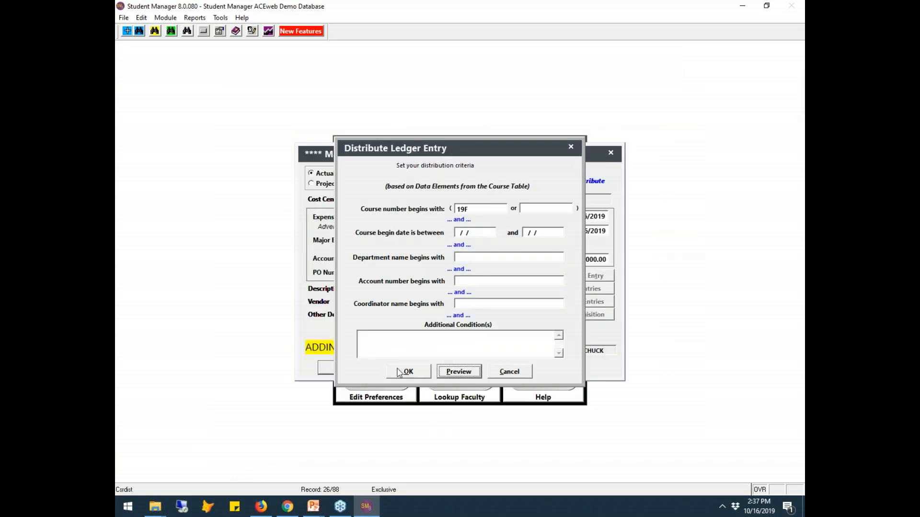
- Distribute the $15000 across the 85 courses, acknowledge success, and decline another mass entry
click(409, 372)
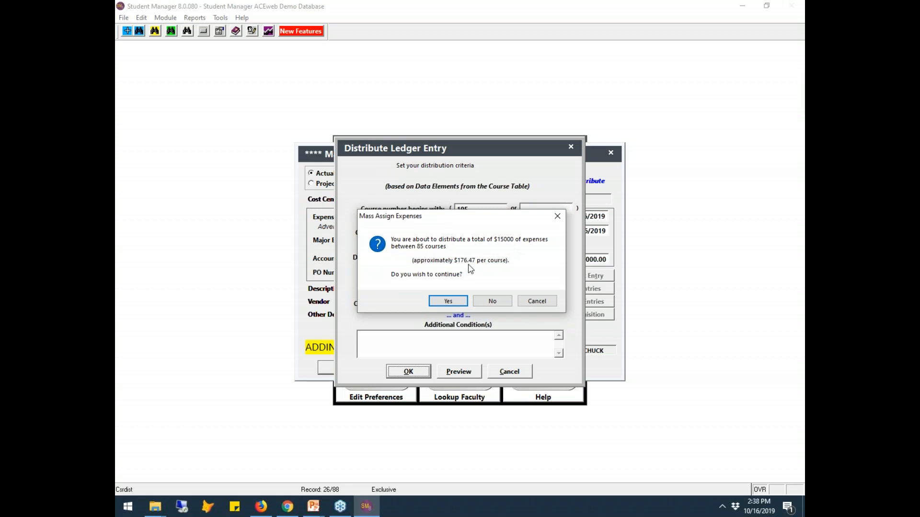
click(455, 304)
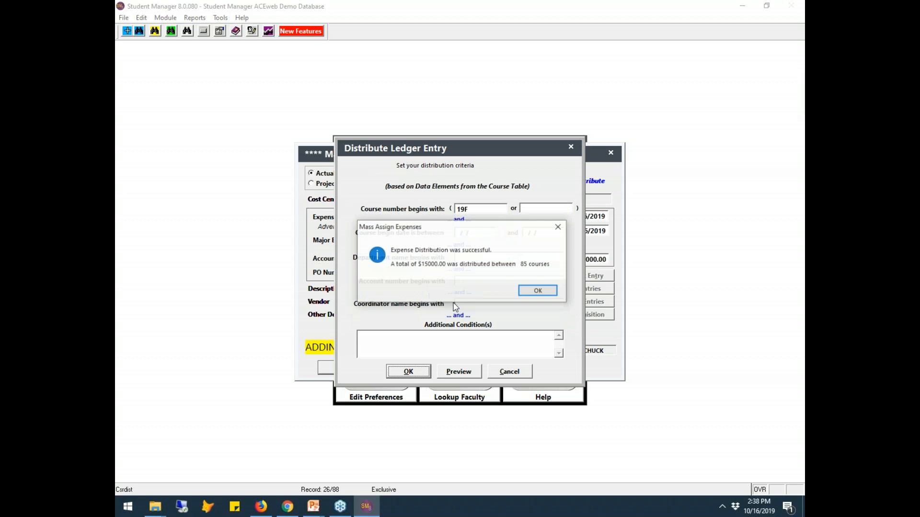
click(539, 292)
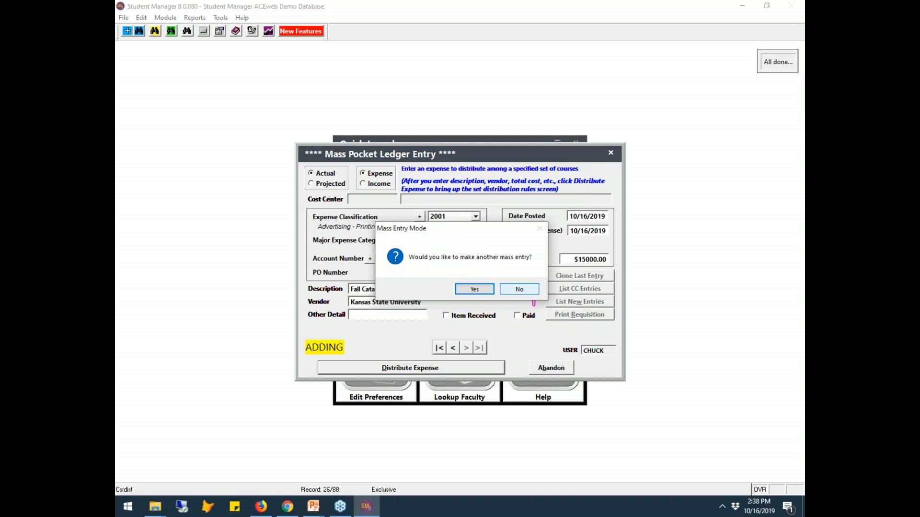
click(521, 289)
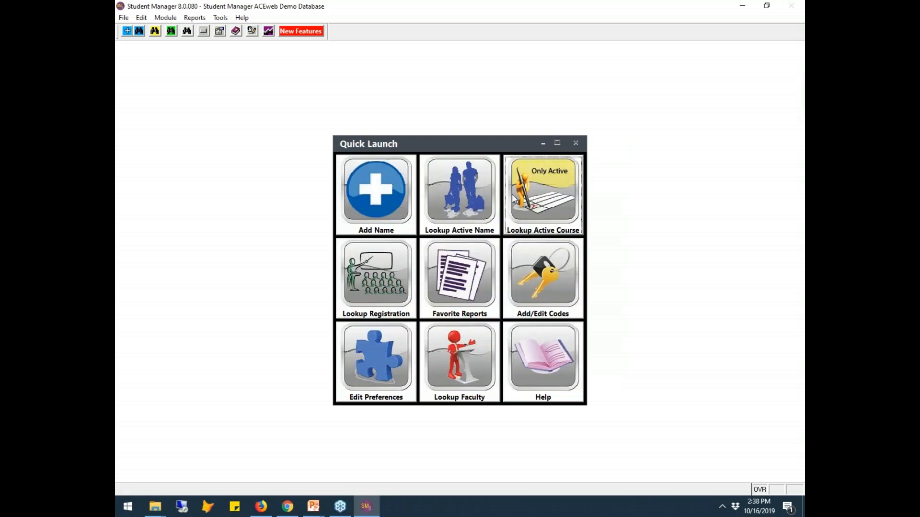
- Check that course 19FAPPDEVD's pocket ledger shows its $176.47 Fall Catalog share
click(536, 195)
click(253, 338)
double_click(254, 337)
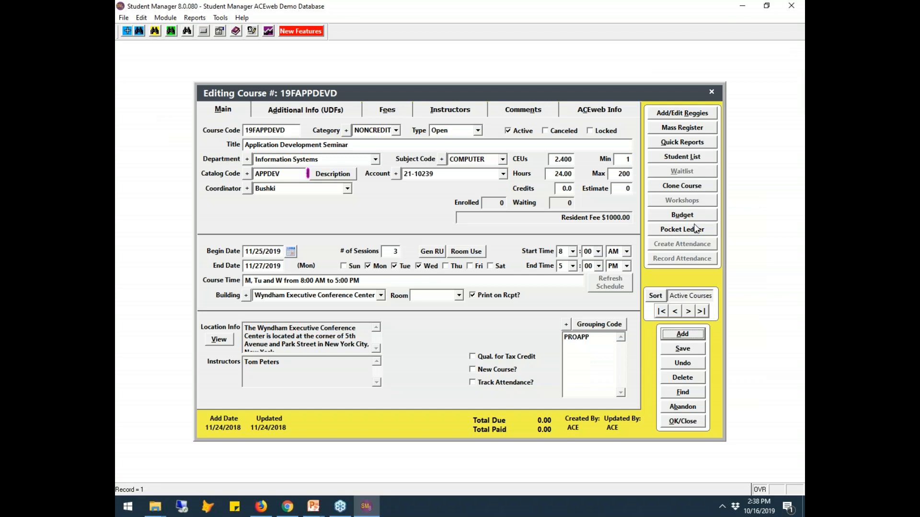
click(695, 230)
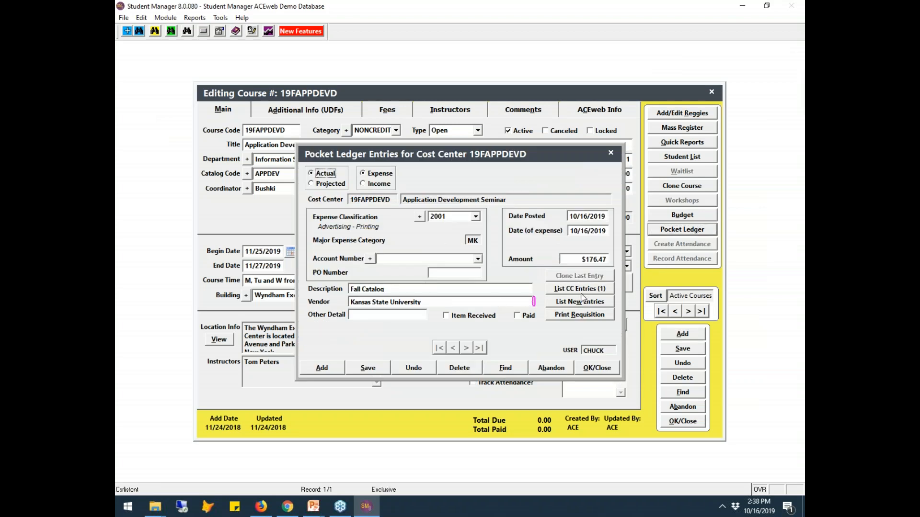
click(613, 368)
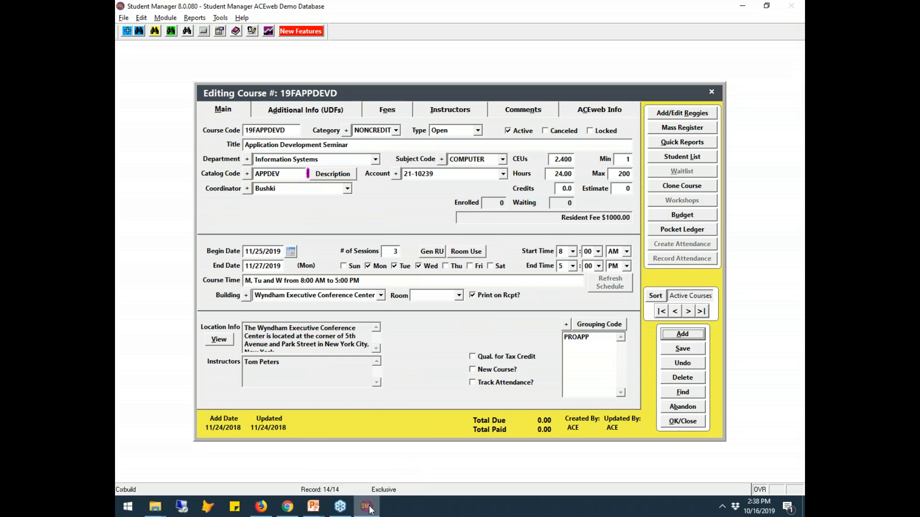
- Return to the slideshow and advance to the Pocket Ledger Reports slide
key(alt+Tab)
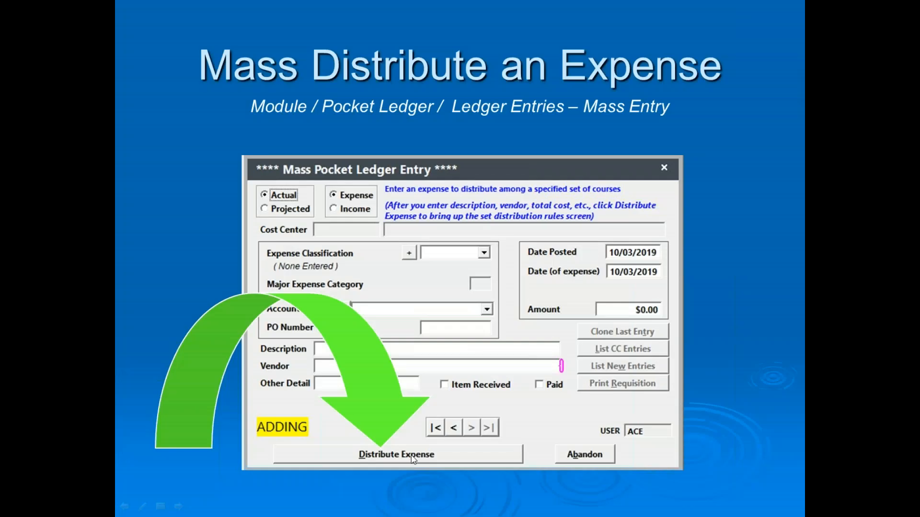
click(413, 459)
key(Right)
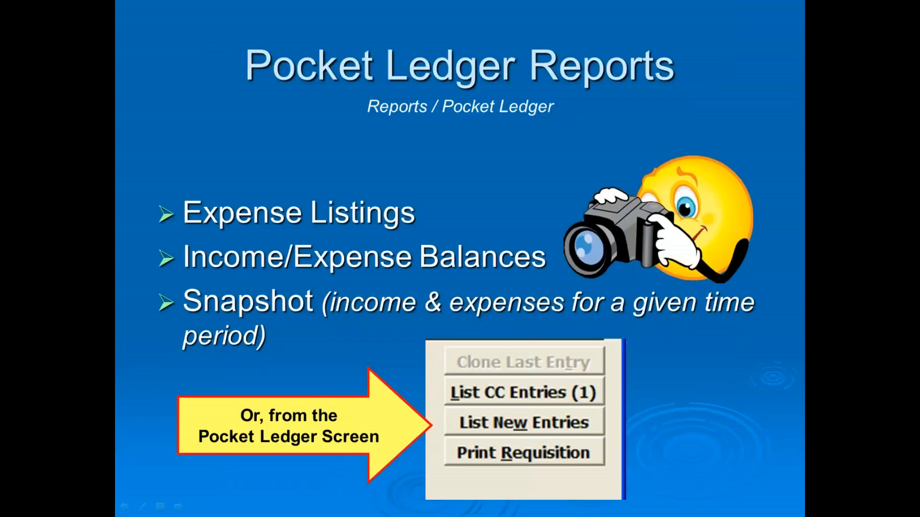